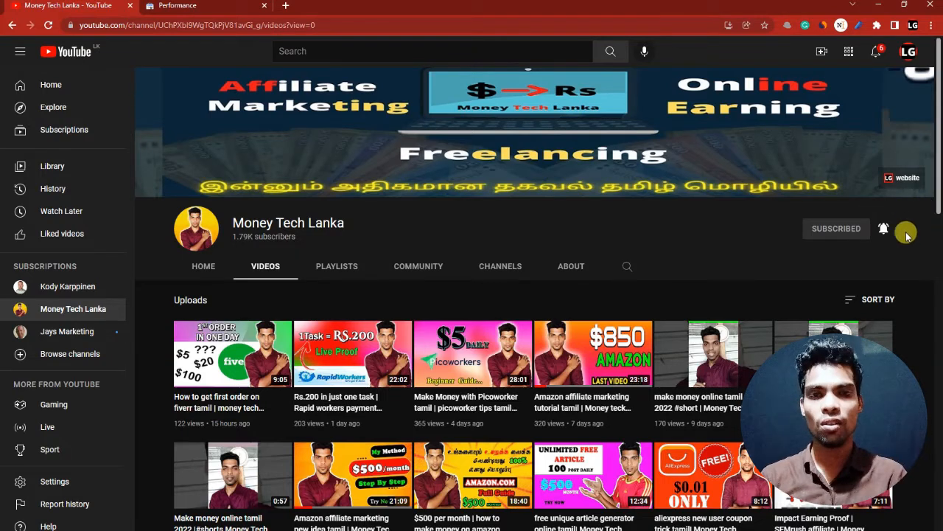
scroll(910, 341, down, 3)
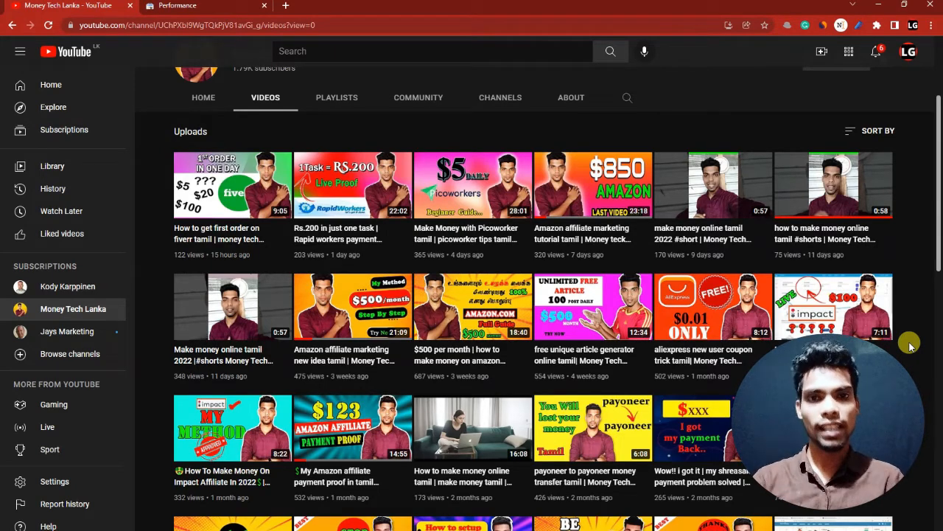
scroll(911, 345, up, 3)
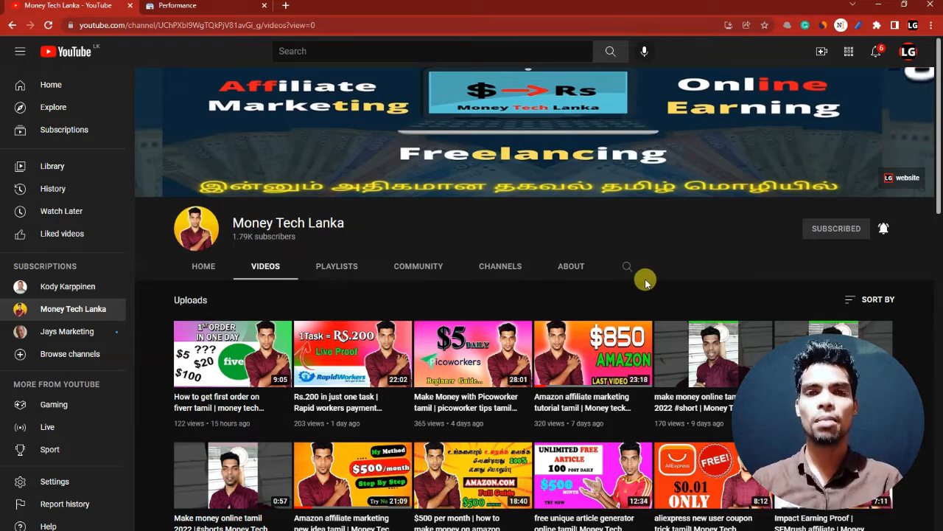
mouse_move(374, 529)
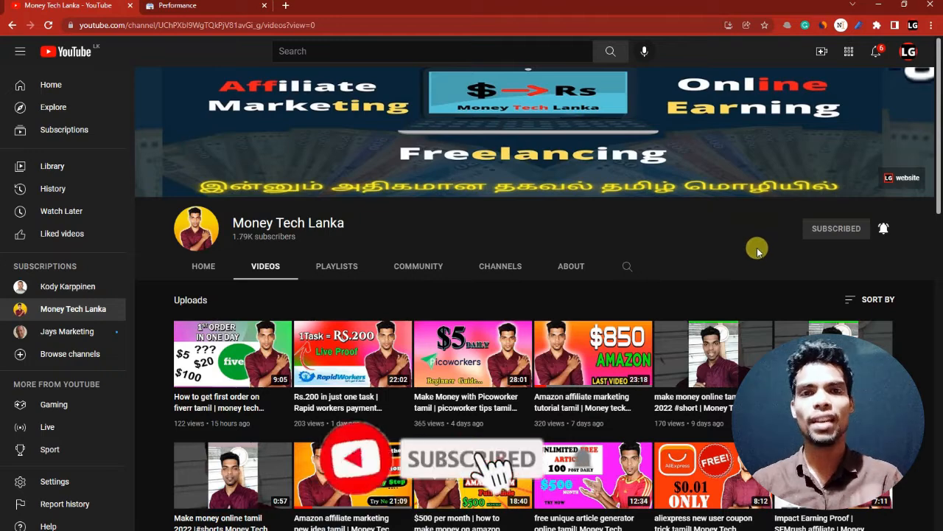
mouse_move(499, 383)
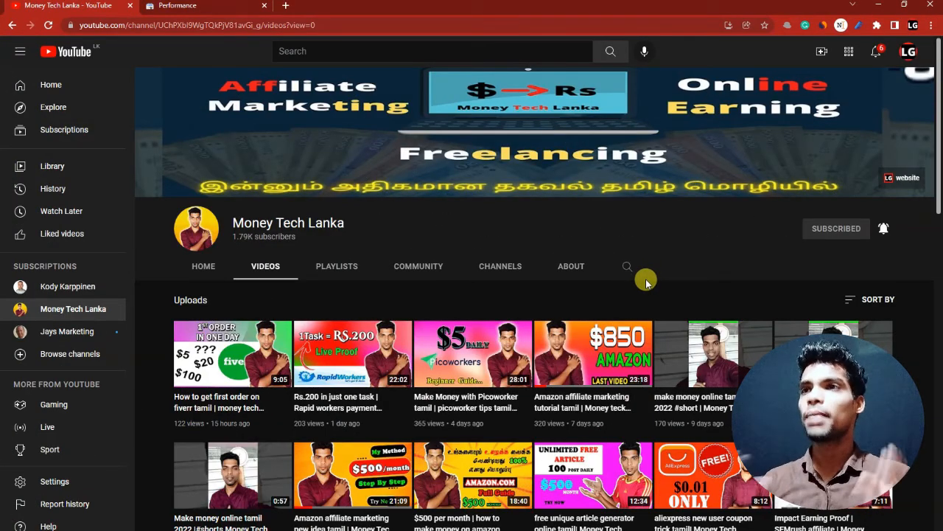
- Switch to Wondershare Filmora and maximize its window to fill the screen
mouse_move(373, 529)
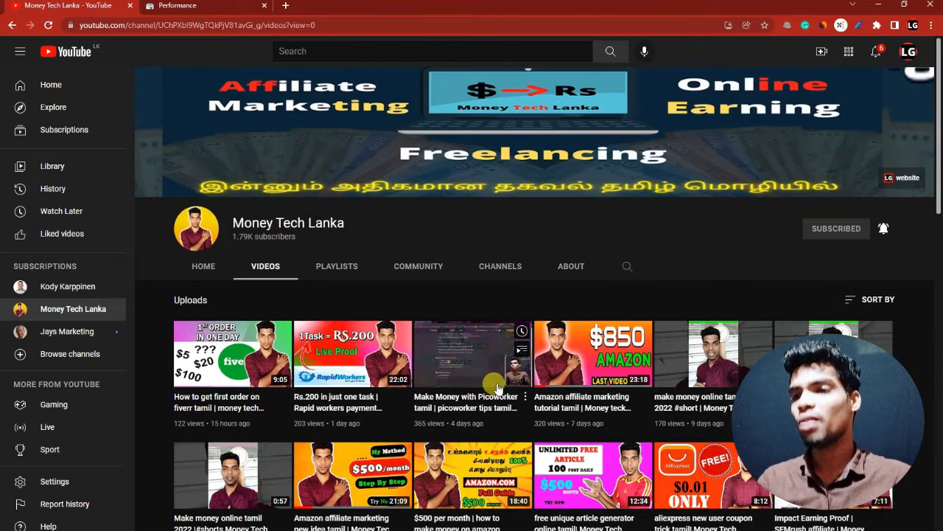
click(373, 529)
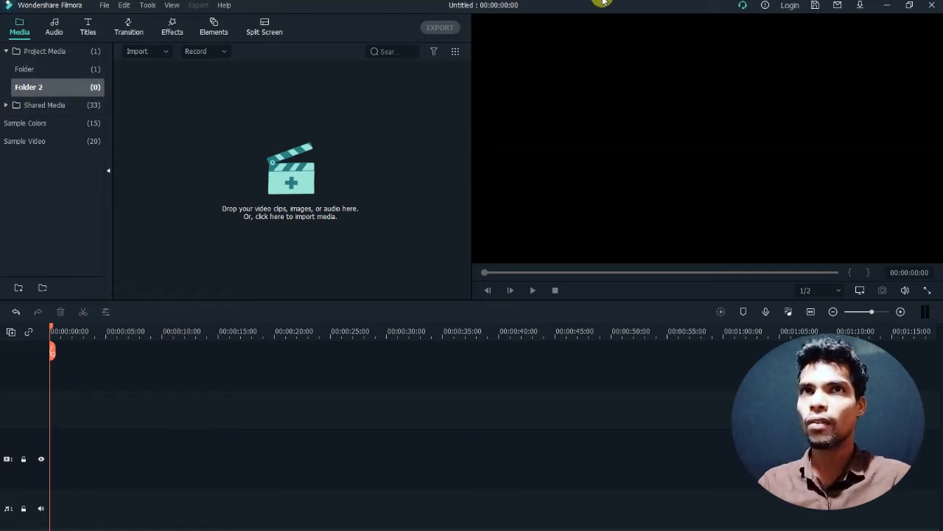
mouse_move(603, 3)
mouse_down()
mouse_move(934, 37)
mouse_move(830, 37)
mouse_move(602, 4)
mouse_up()
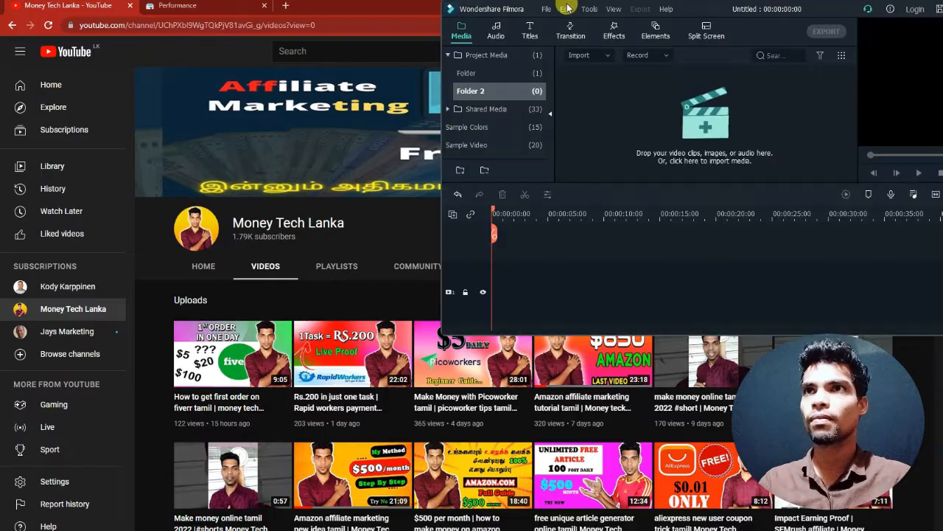
drag(837, 7, 695, 14)
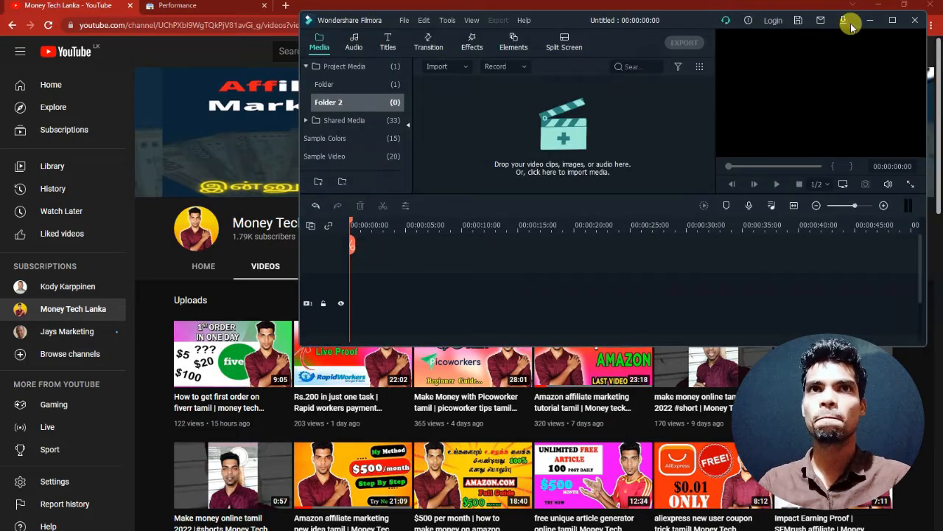
click(896, 21)
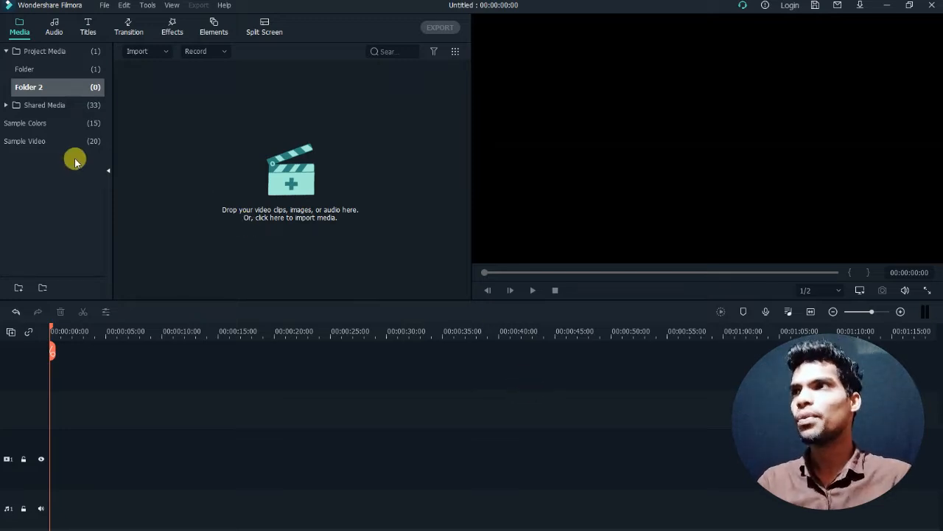
- Place the My Video 11.16 clip from Folder at the start of the first video track
click(64, 70)
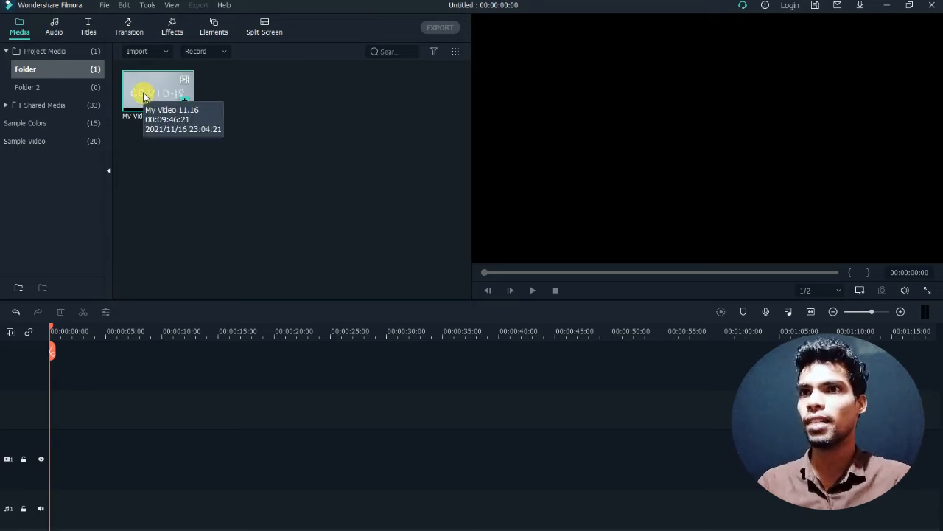
drag(144, 97, 51, 320)
drag(53, 374, 46, 448)
drag(65, 352, 46, 330)
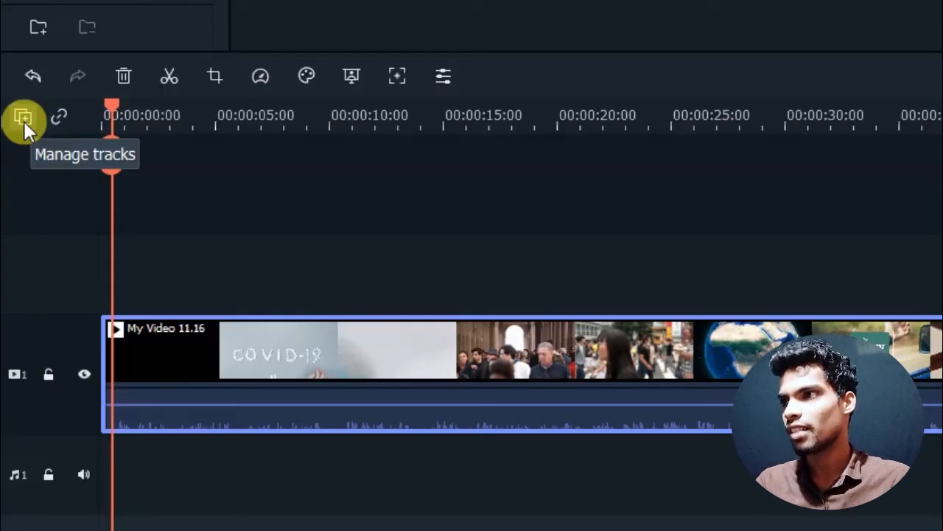
- Add one more video track and one more audio track to the timeline
click(23, 119)
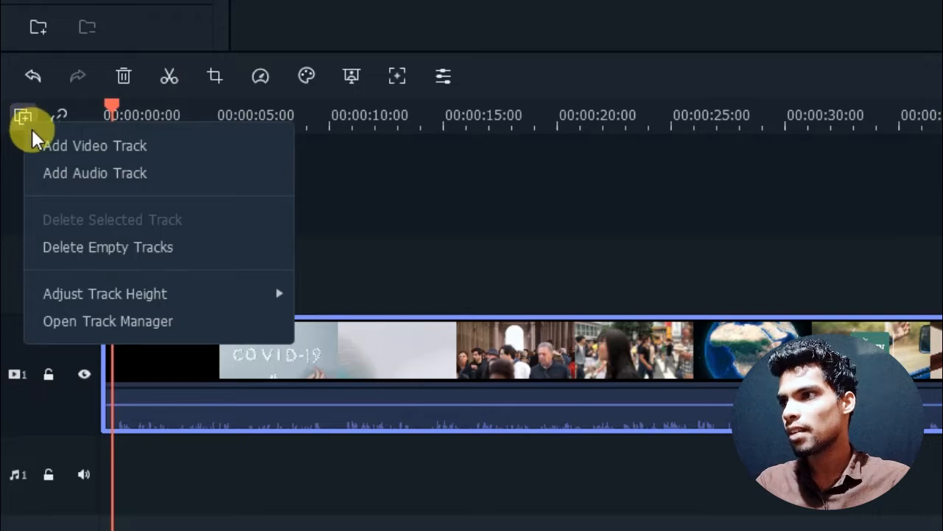
click(79, 151)
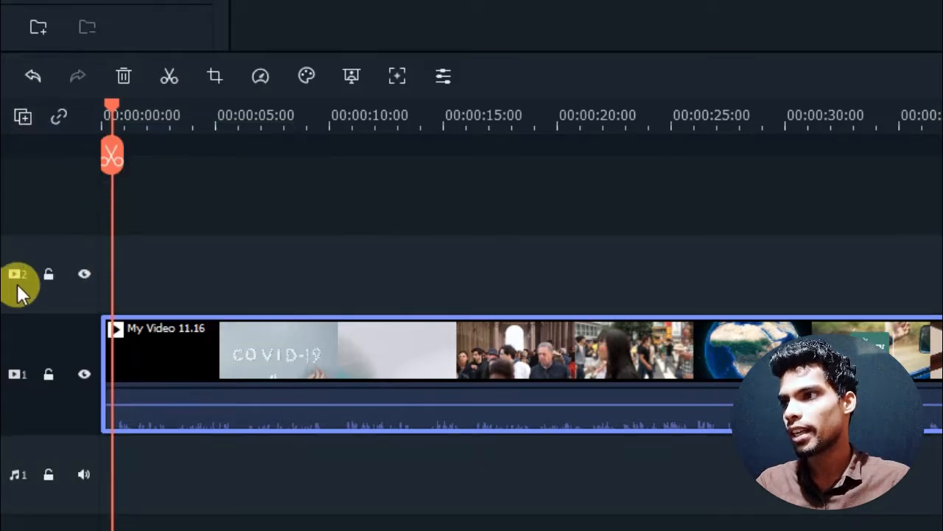
click(28, 123)
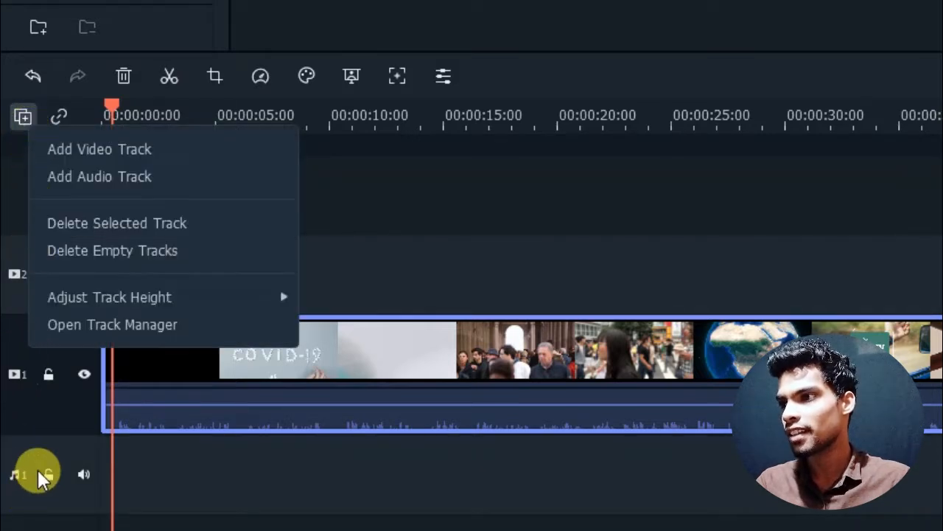
click(69, 178)
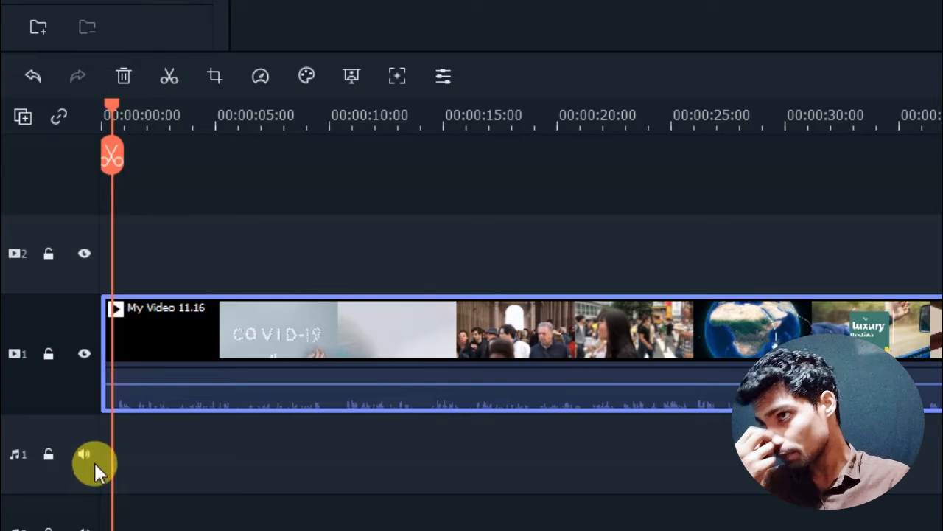
- Select the empty second audio track and delete it from the timeline
click(29, 118)
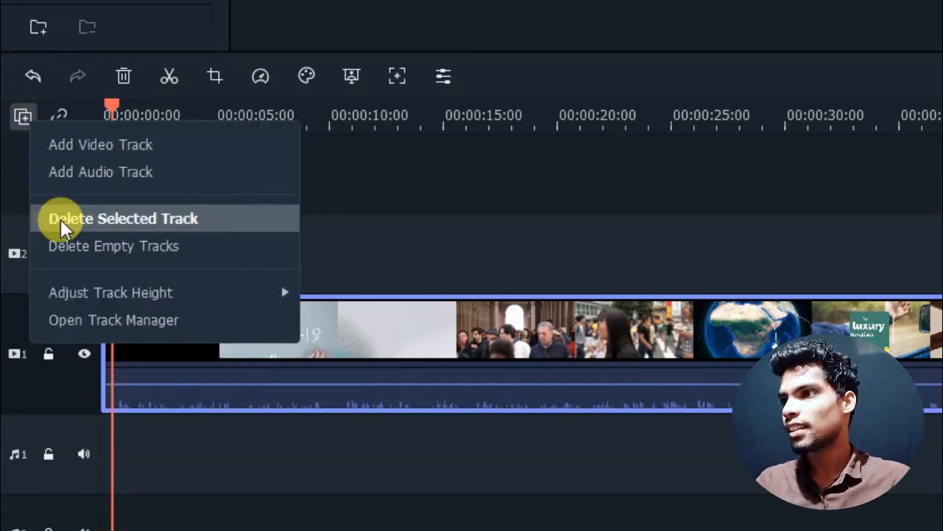
click(151, 512)
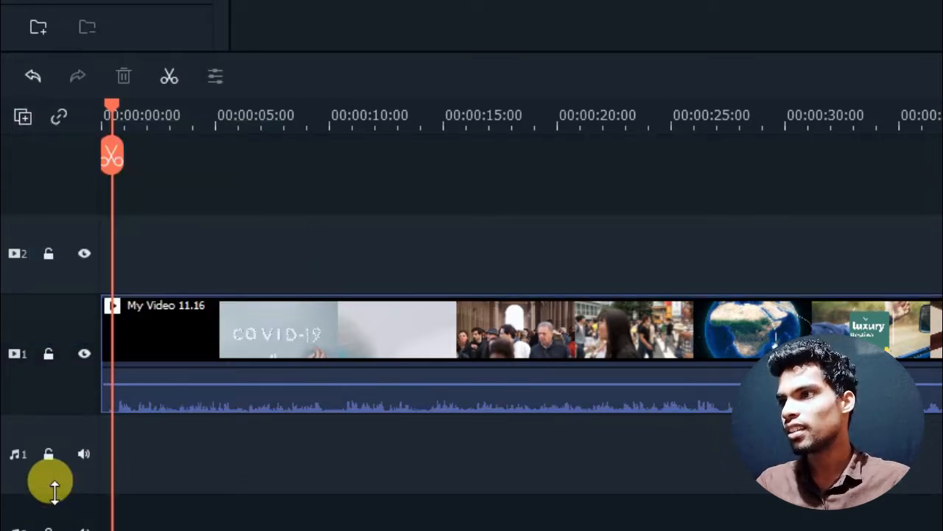
click(27, 118)
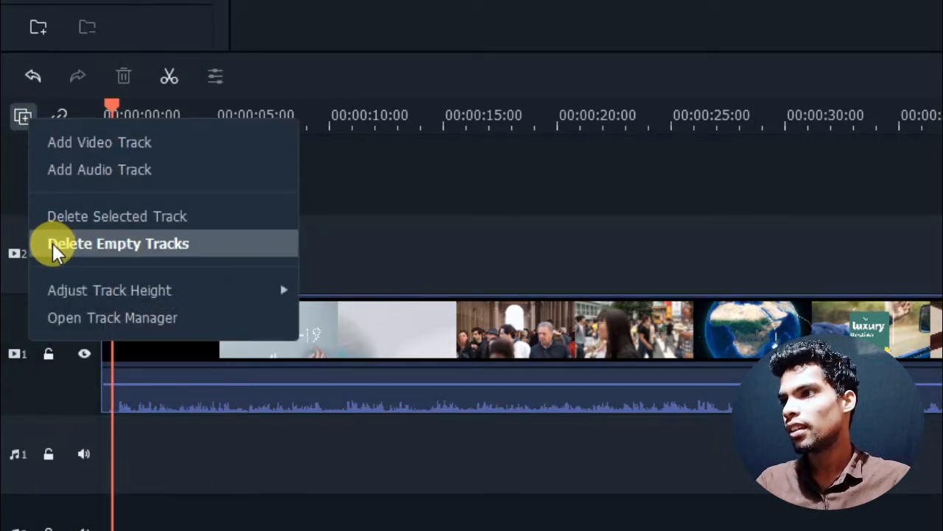
click(79, 219)
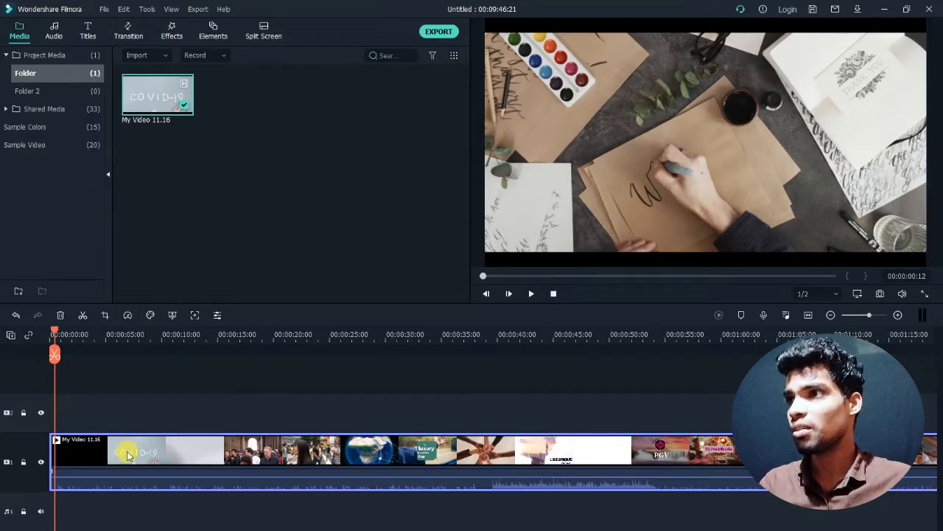
- Place the included Drift - Drift music at the start of the first audio track and play a short preview
click(93, 514)
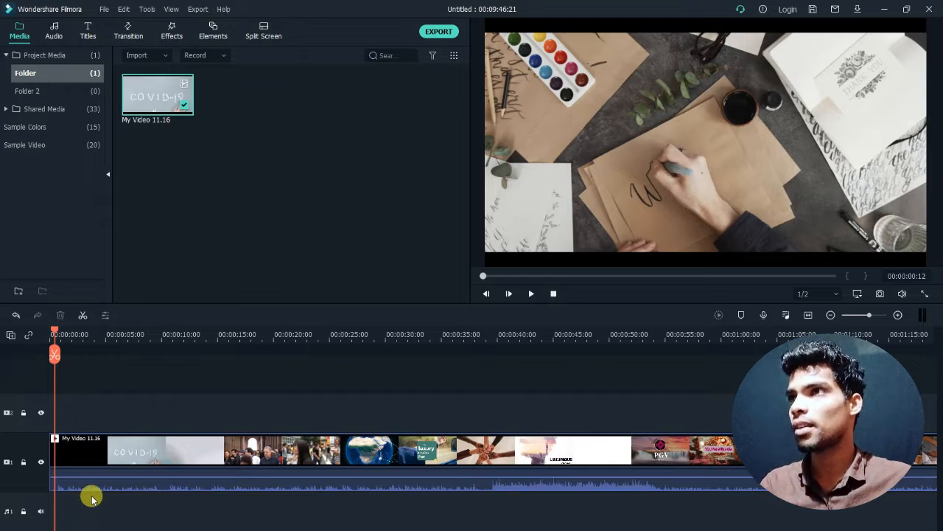
click(55, 33)
drag(232, 93, 53, 499)
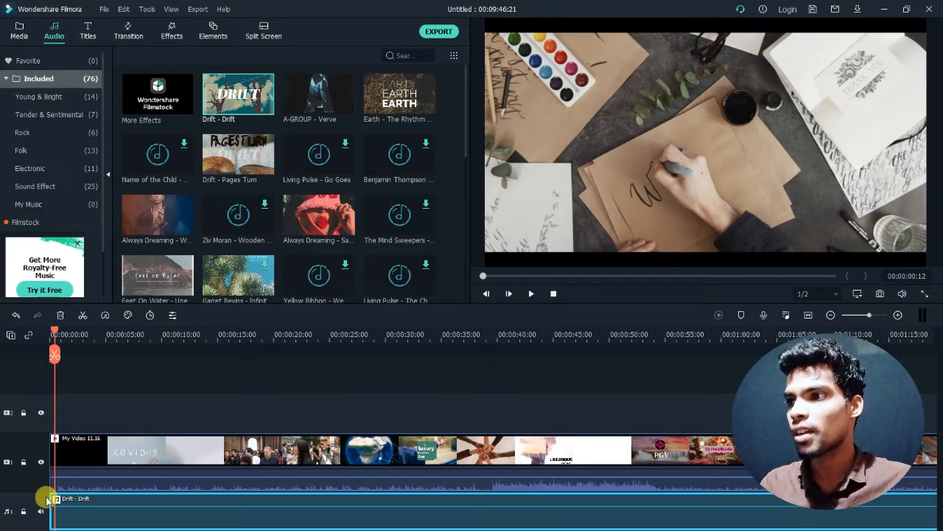
key(space)
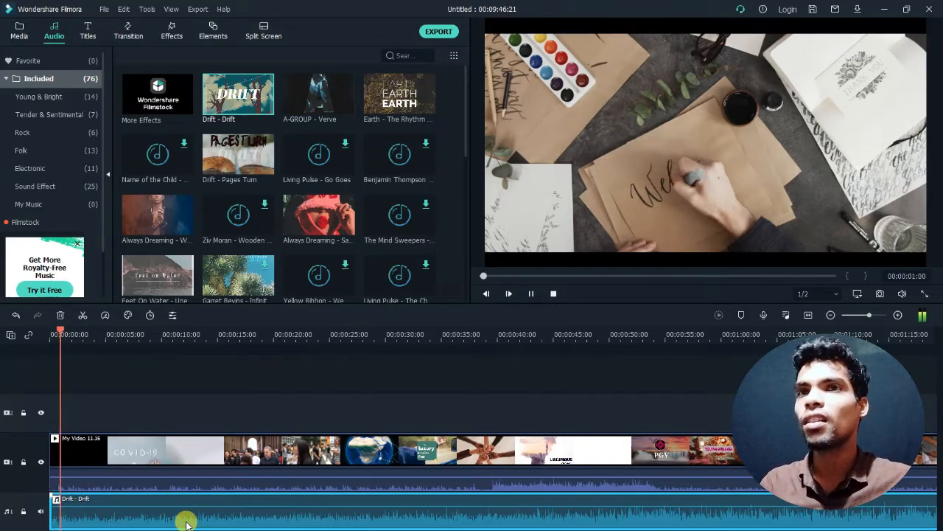
key(space)
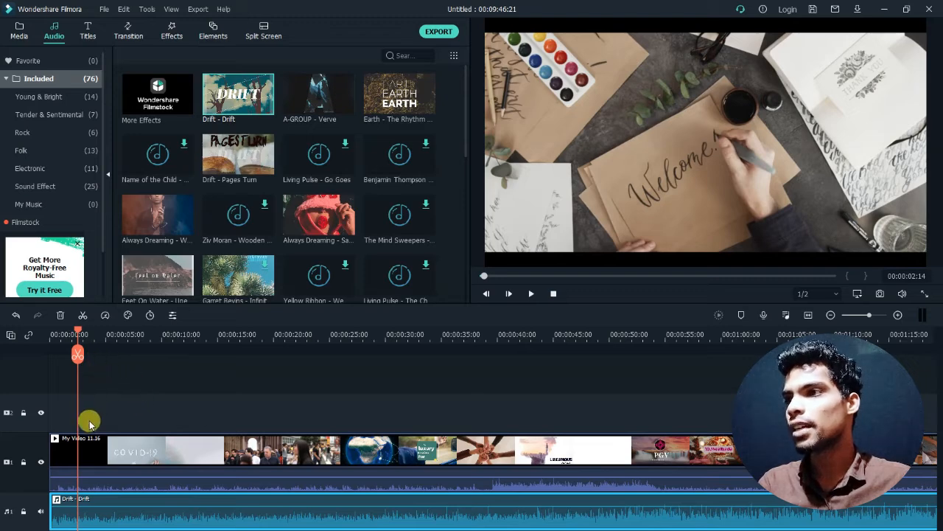
- Delete the Drift - Drift music from the audio track and select the video clip
click(107, 457)
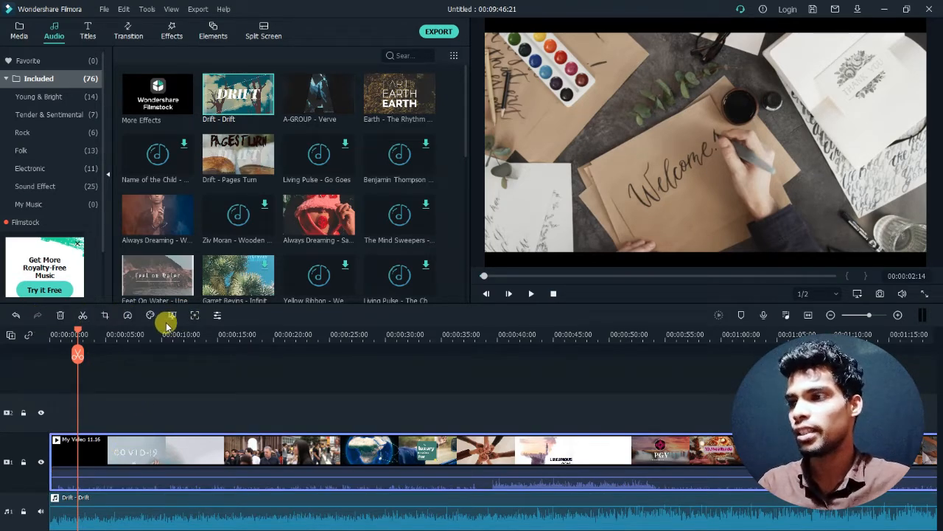
click(116, 520)
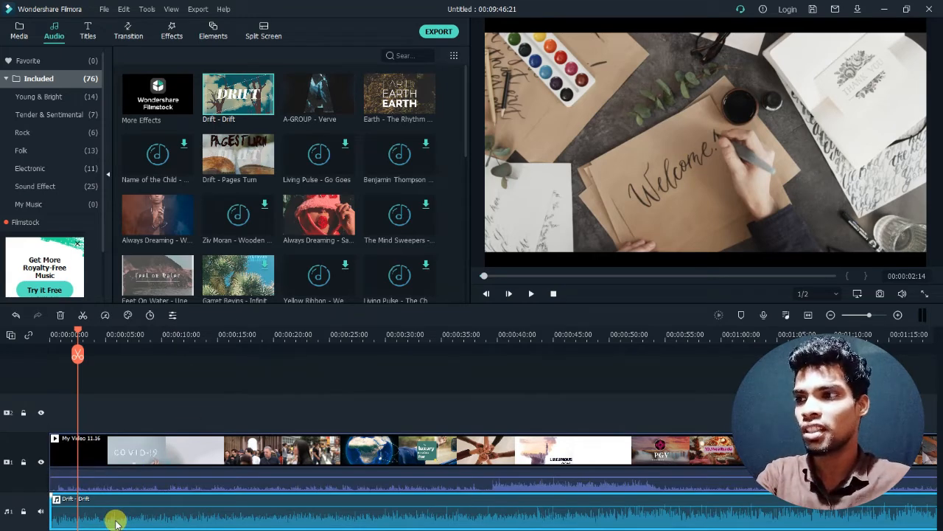
key(Delete)
click(99, 451)
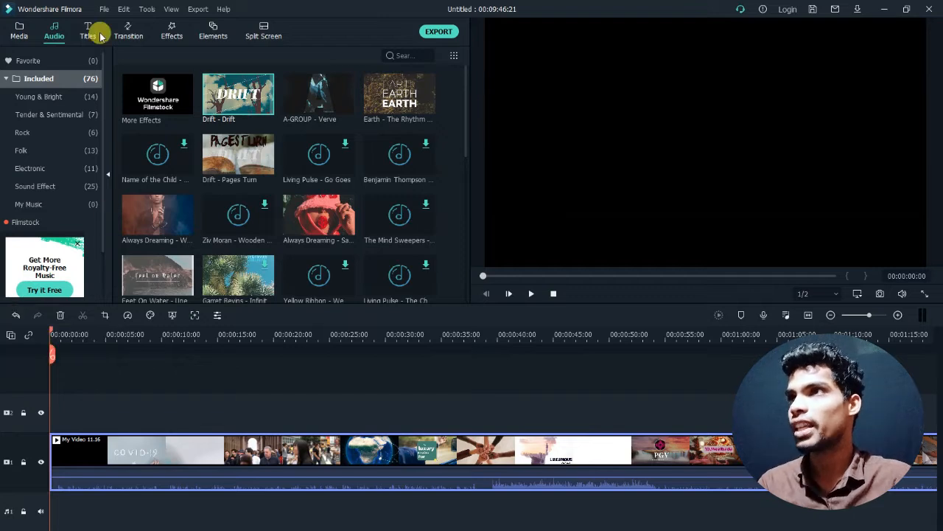
click(123, 10)
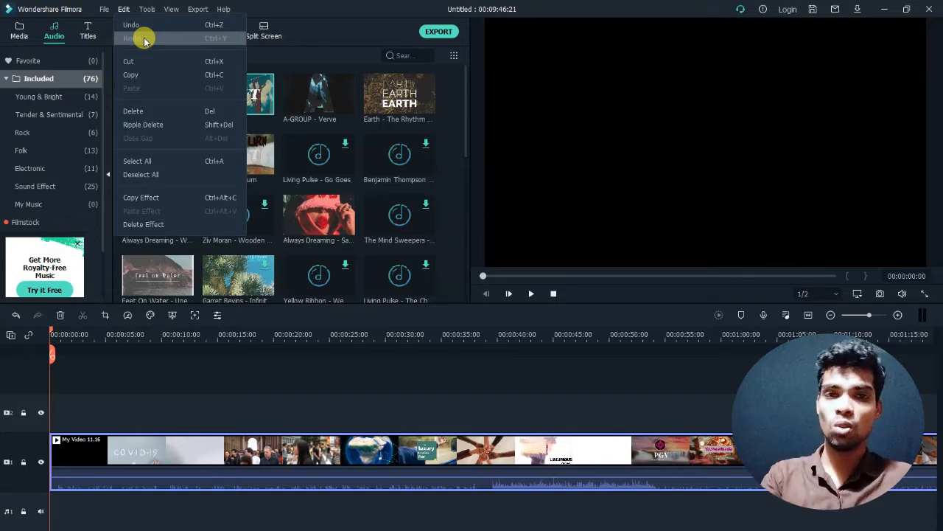
click(81, 379)
- Split the My Video 11.16 clip at 00:00:04:21 and select each resulting piece in turn
click(78, 451)
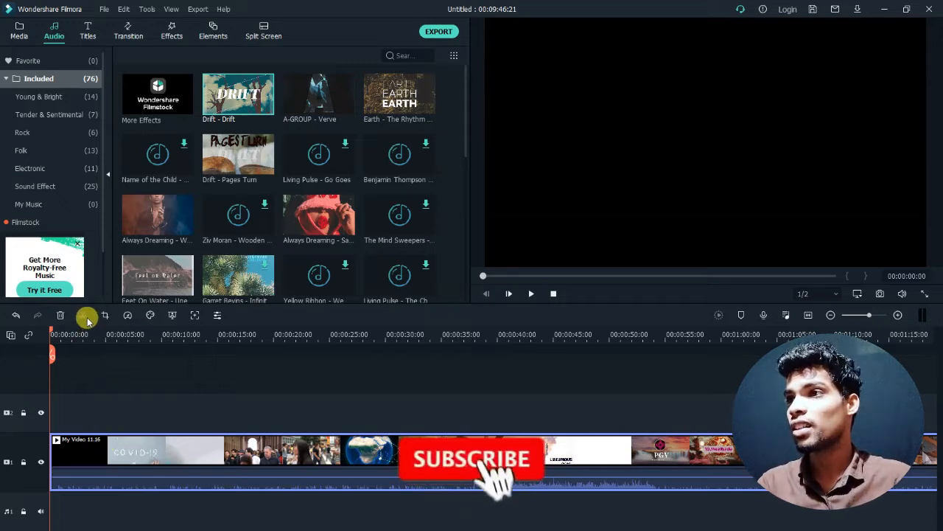
click(102, 336)
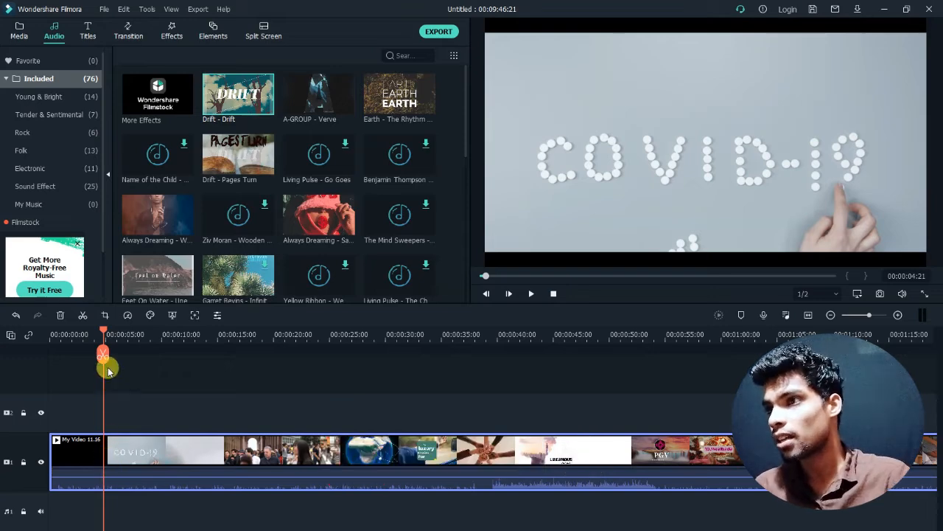
click(83, 316)
click(96, 463)
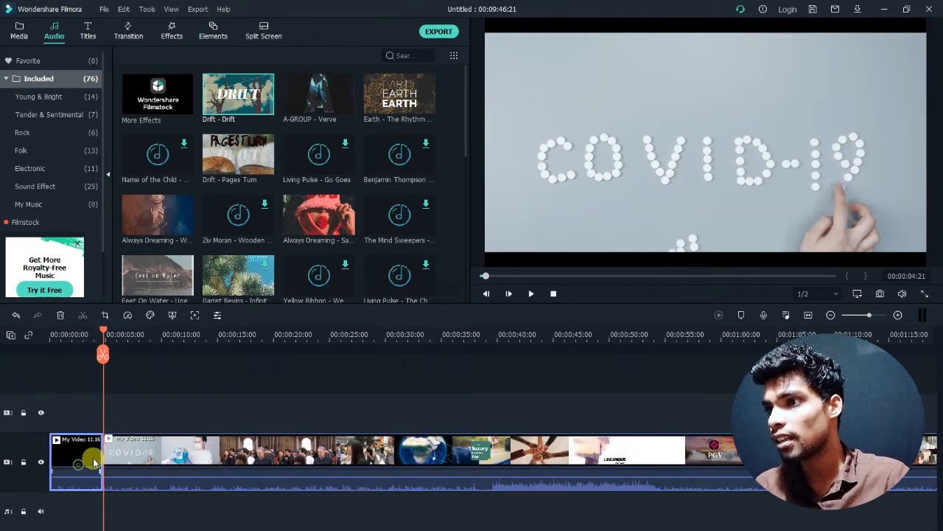
click(127, 467)
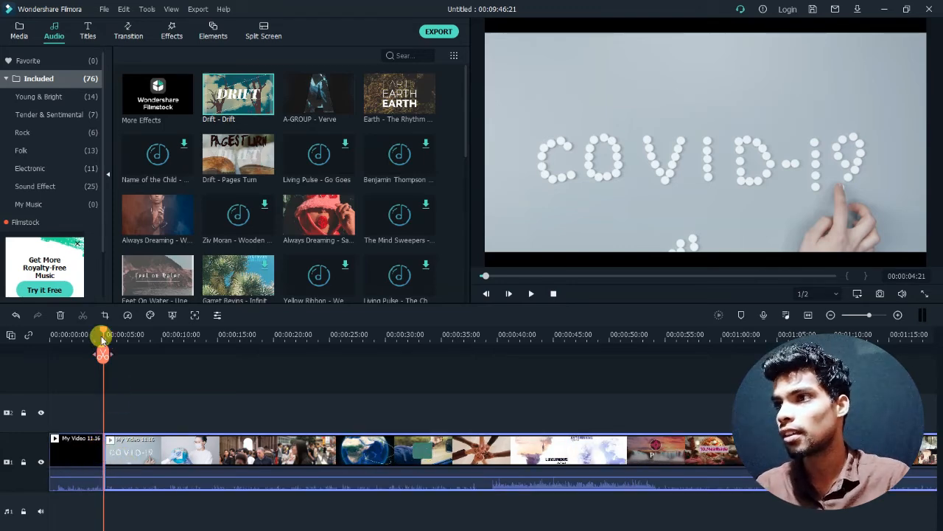
- Move the playhead to 00:00:05:11 and undo the split of the My Video 11.16 clip
drag(140, 338, 410, 333)
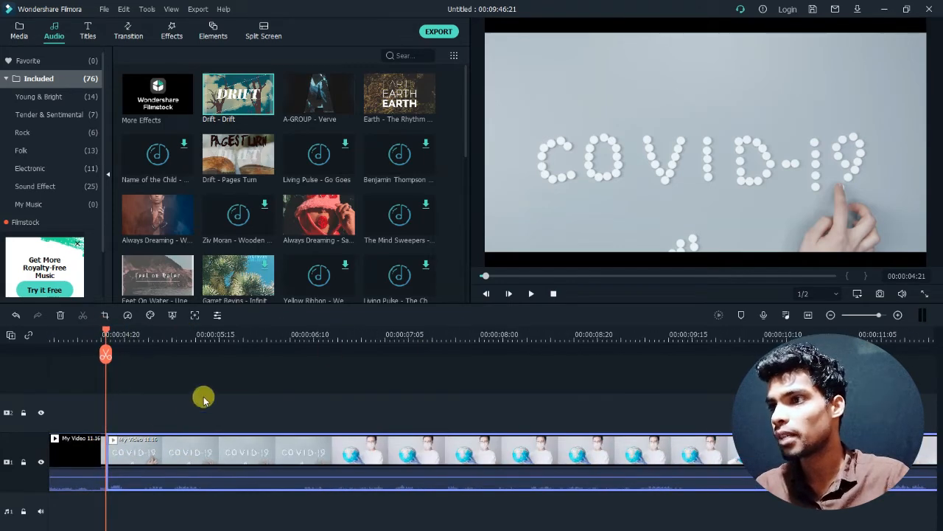
click(185, 389)
drag(106, 335, 178, 340)
click(118, 461)
click(69, 461)
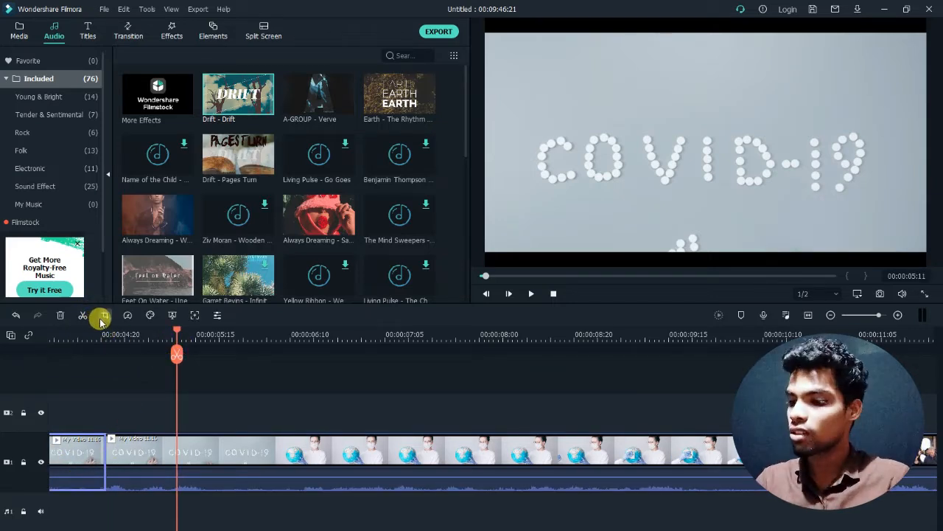
key(ctrl+z)
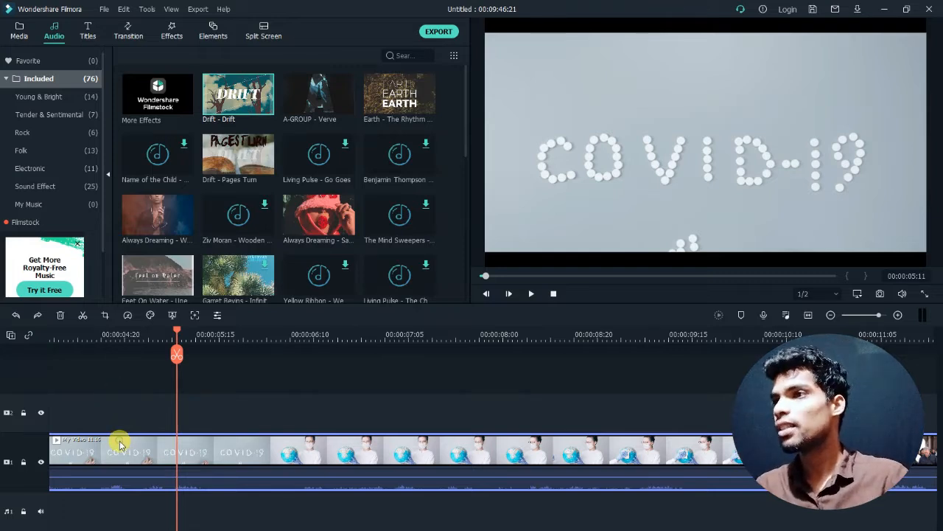
- Try a 16:9 crop ratio on the My Video 11.16 clip, using the frame at 00:01:09 as reference
click(105, 317)
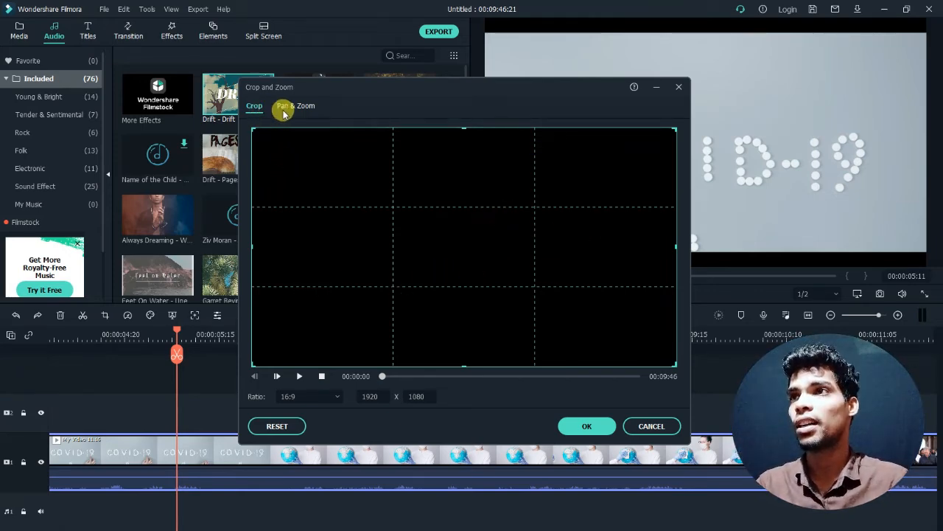
drag(383, 376, 411, 376)
click(314, 398)
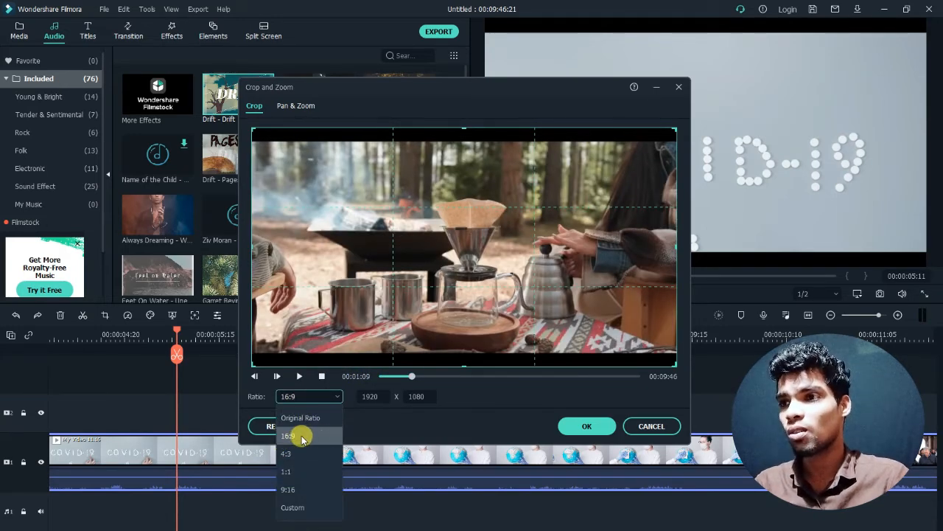
click(293, 437)
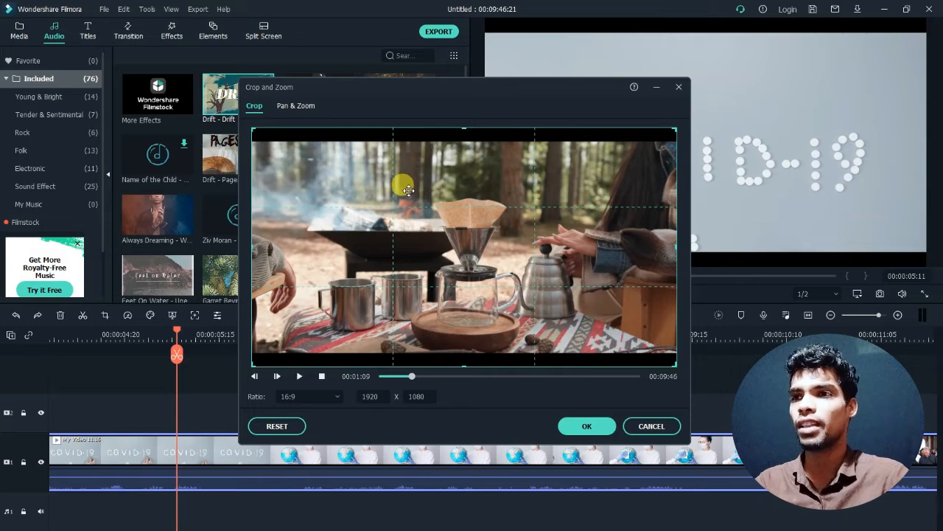
- Try a Pan & Zoom move on the clip with the end frame resized to 1102 x 620
click(294, 106)
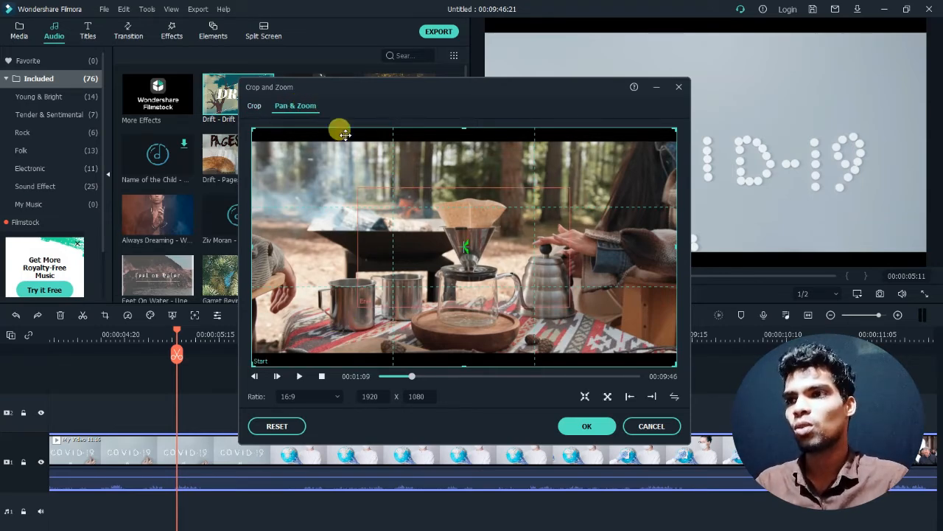
click(374, 253)
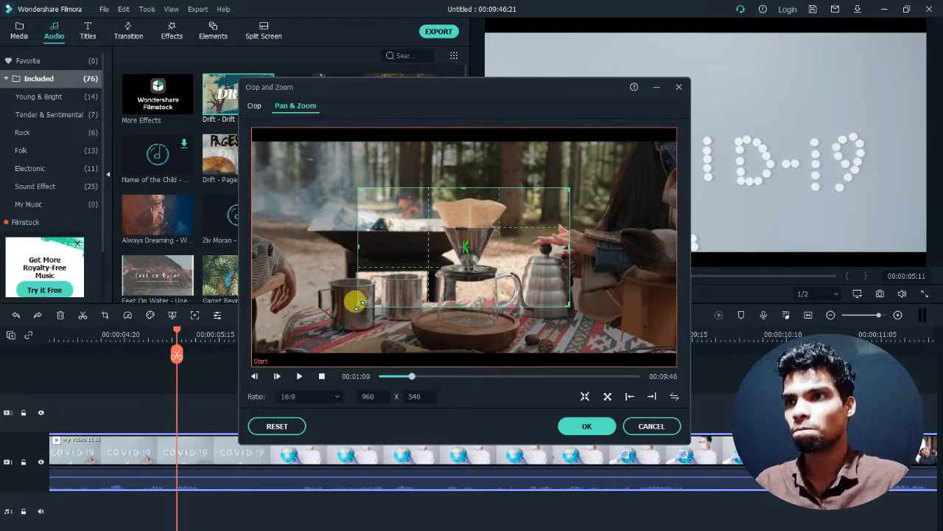
mouse_move(359, 305)
mouse_down()
mouse_move(322, 317)
mouse_move(371, 293)
mouse_up()
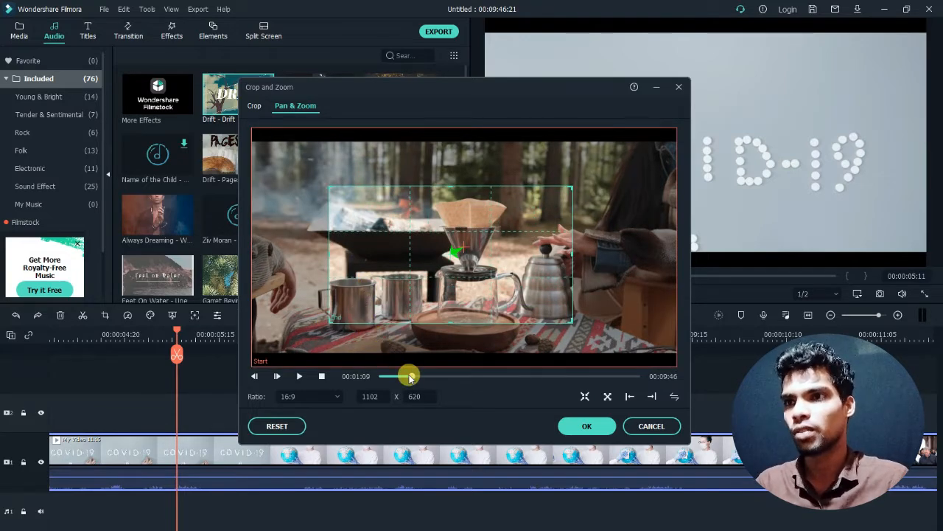
- Preview the Pan & Zoom motion from the start of the clip and discard the Crop and Zoom changes
drag(412, 380, 344, 379)
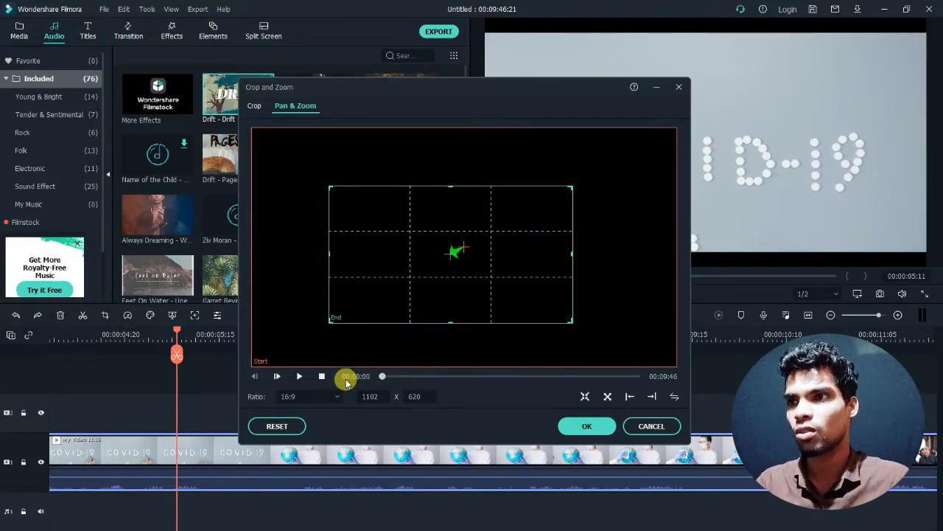
click(299, 378)
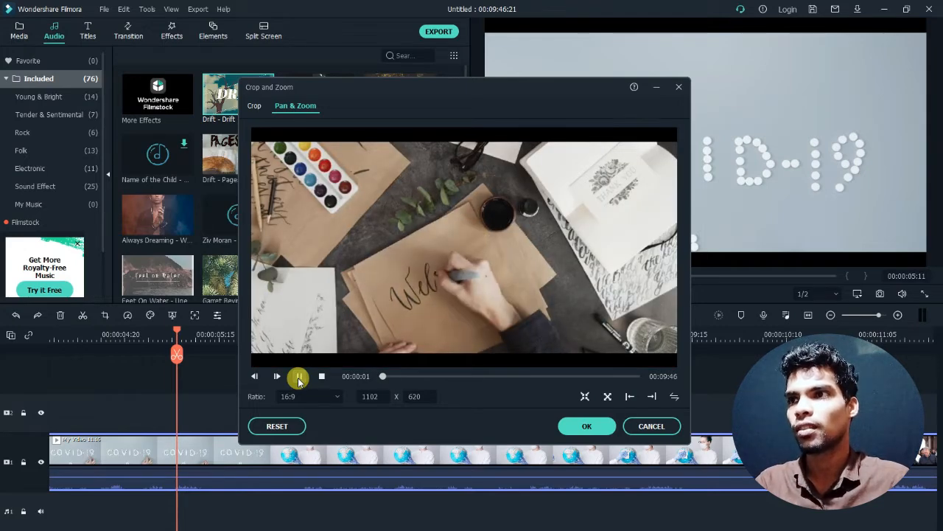
click(299, 377)
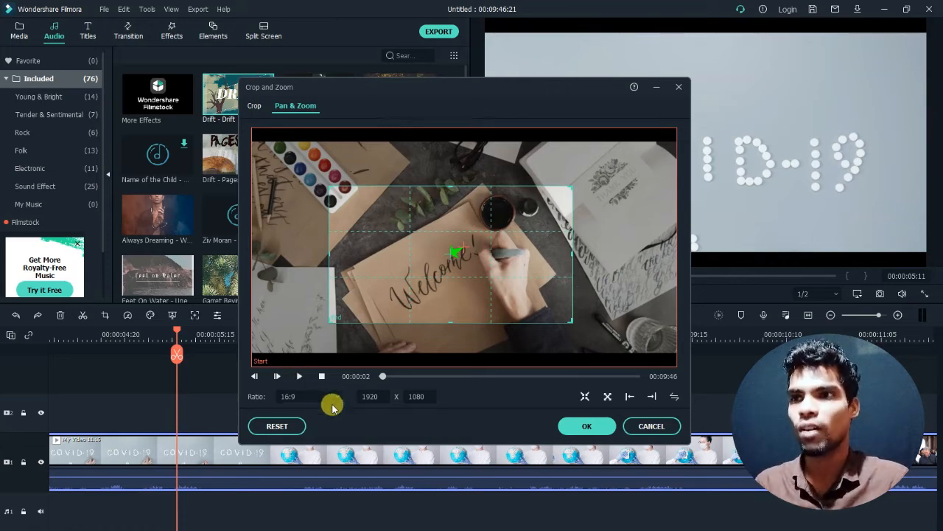
click(254, 107)
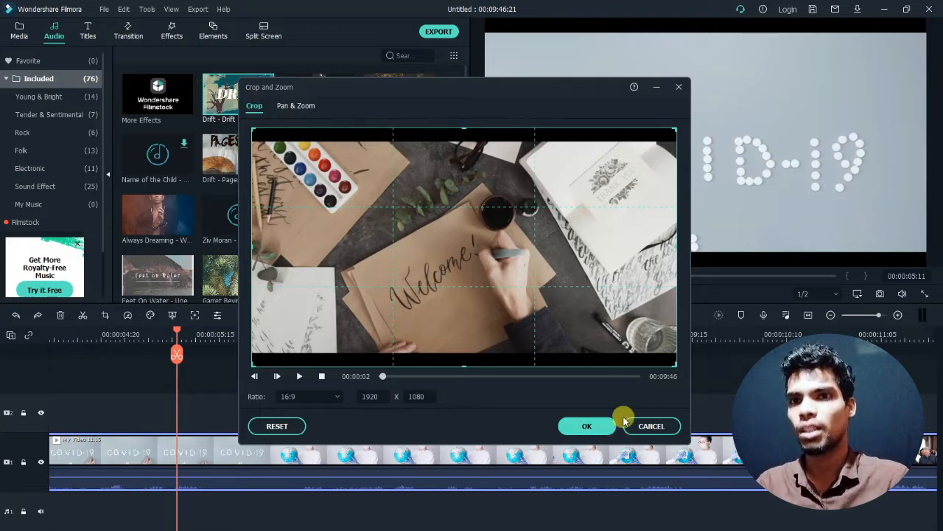
click(647, 426)
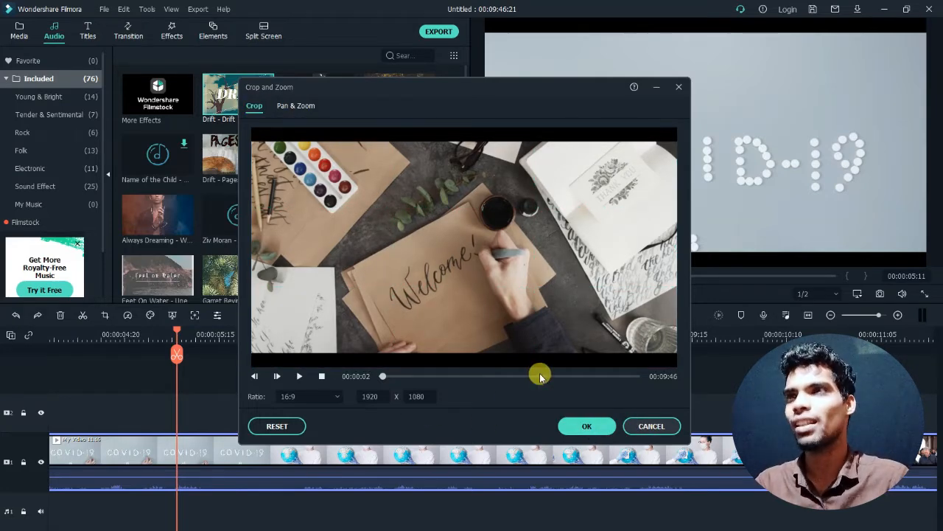
- Crop the My Video 11.16 clip to a 1211 x 681 area around the coffee dripper and undo the crop
click(105, 316)
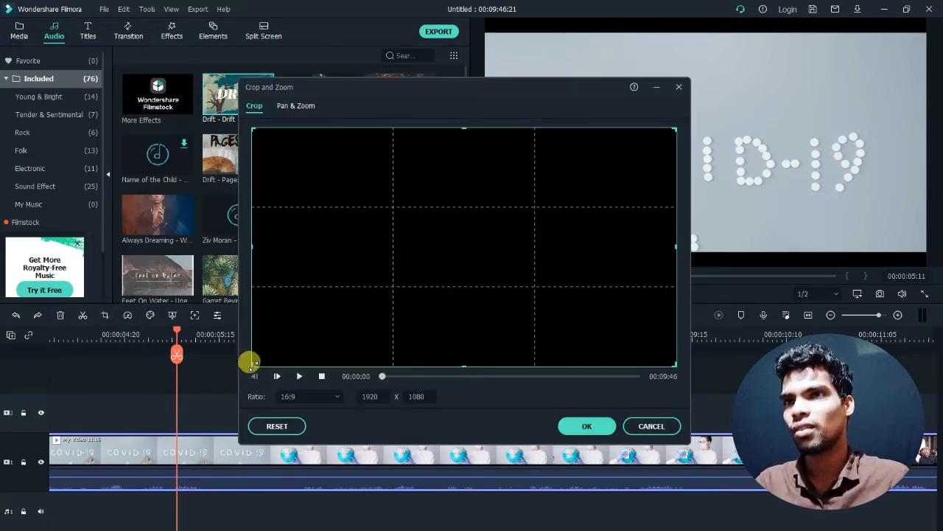
drag(252, 363, 409, 278)
drag(381, 376, 410, 376)
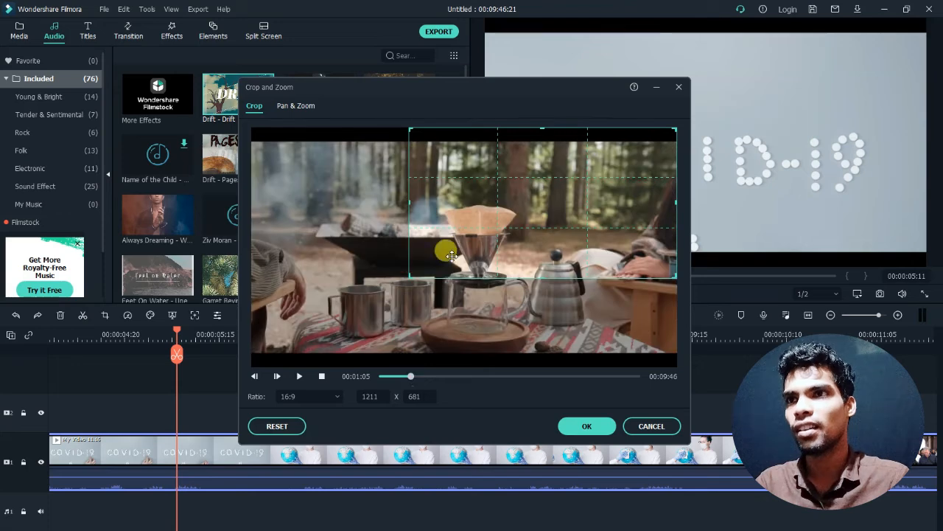
drag(551, 213, 528, 221)
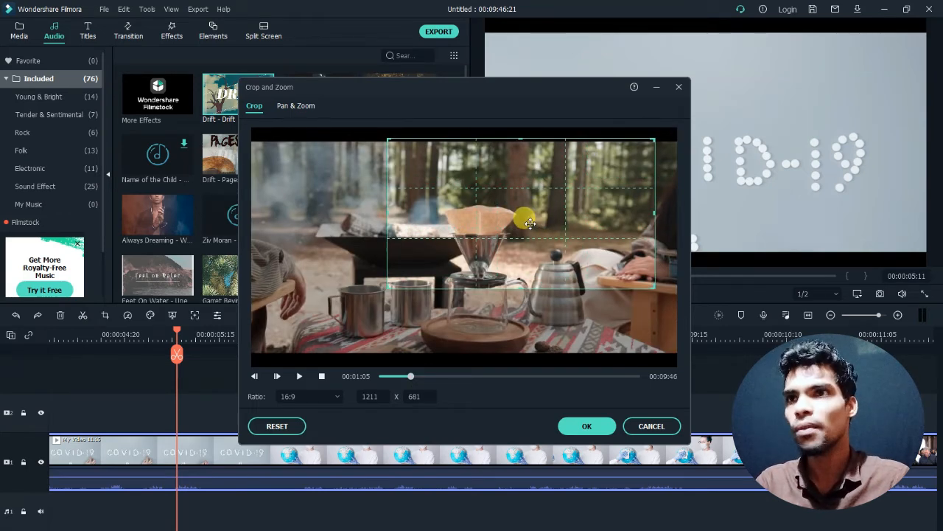
click(588, 426)
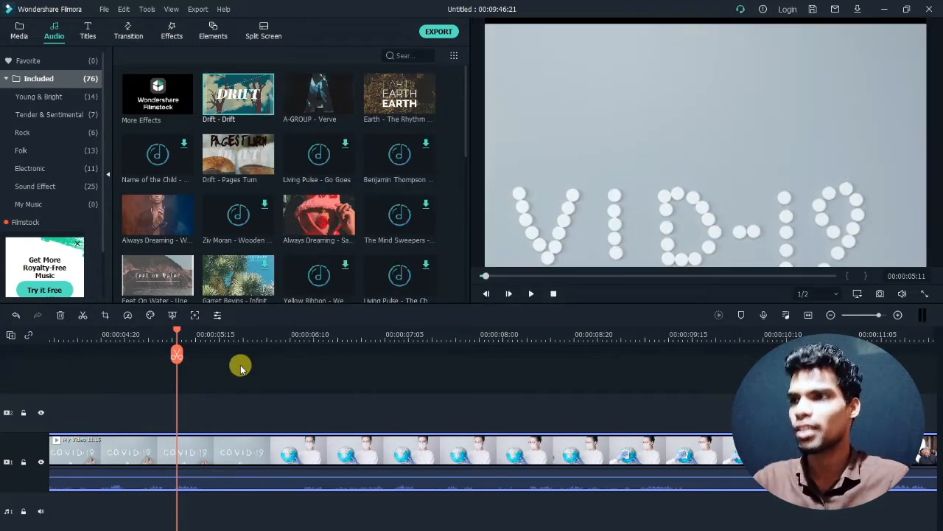
key(ctrl+z)
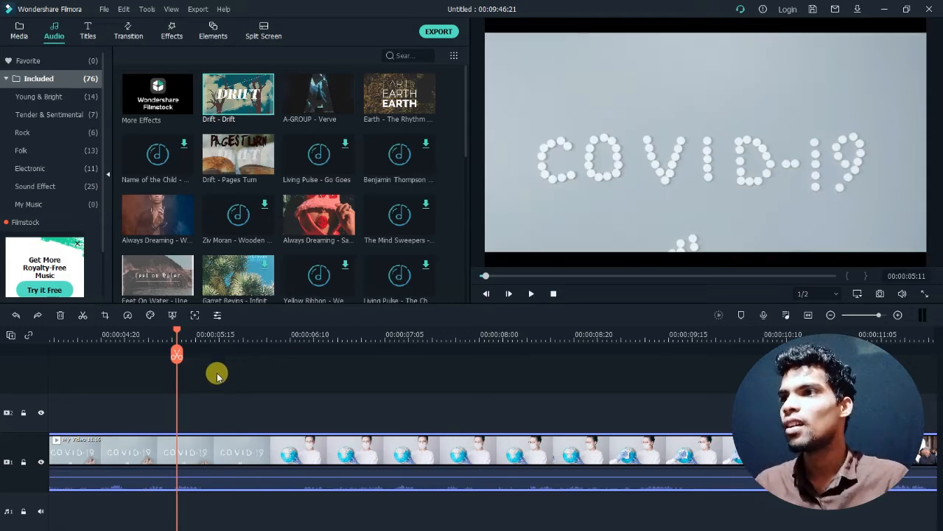
click(128, 315)
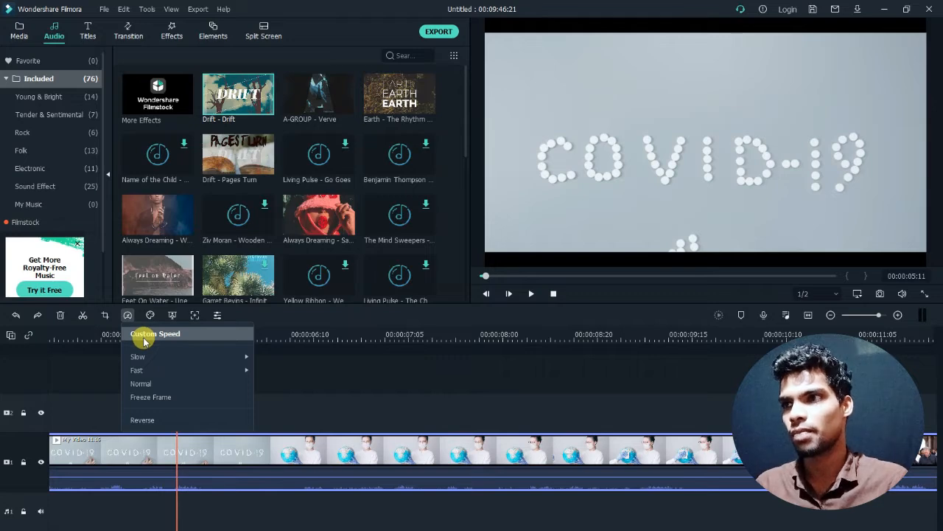
mouse_move(211, 358)
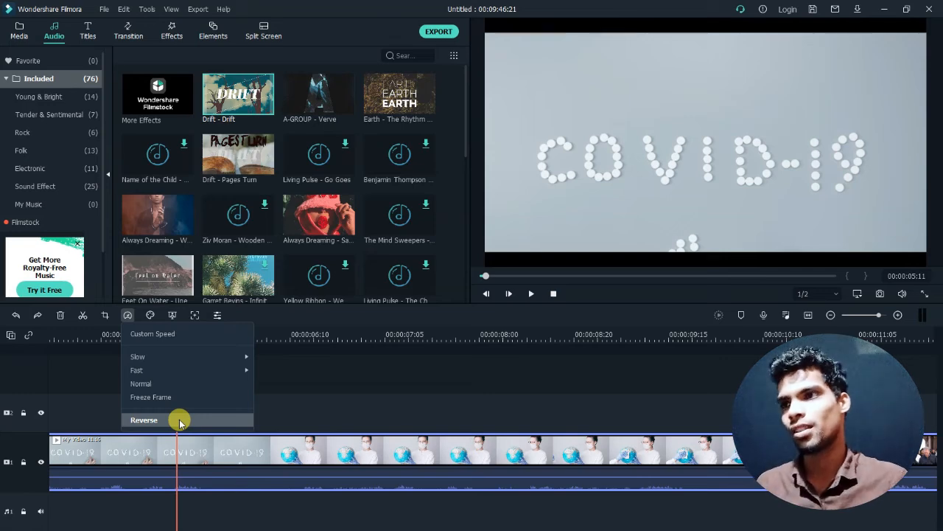
click(329, 381)
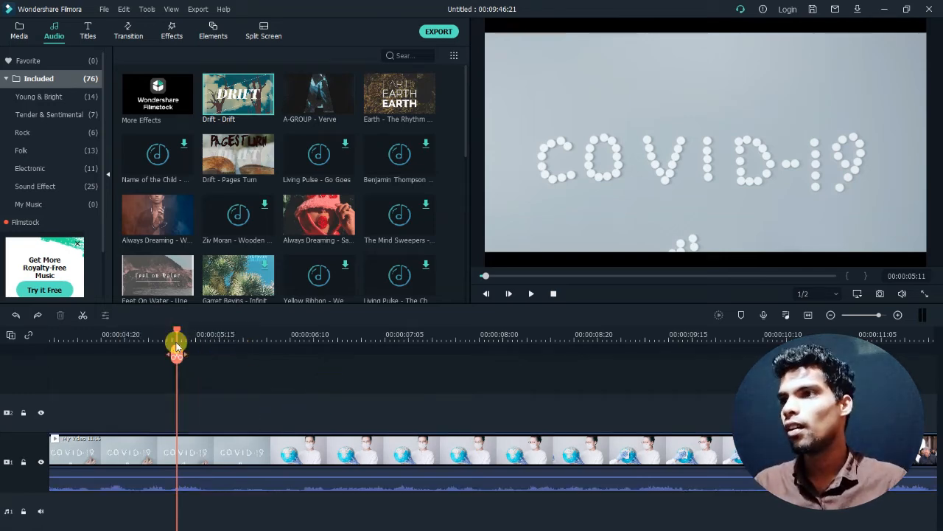
- Try the Cool, Warm and Cool Max color presets on the video clip, using the frame at 00:00:14
click(172, 446)
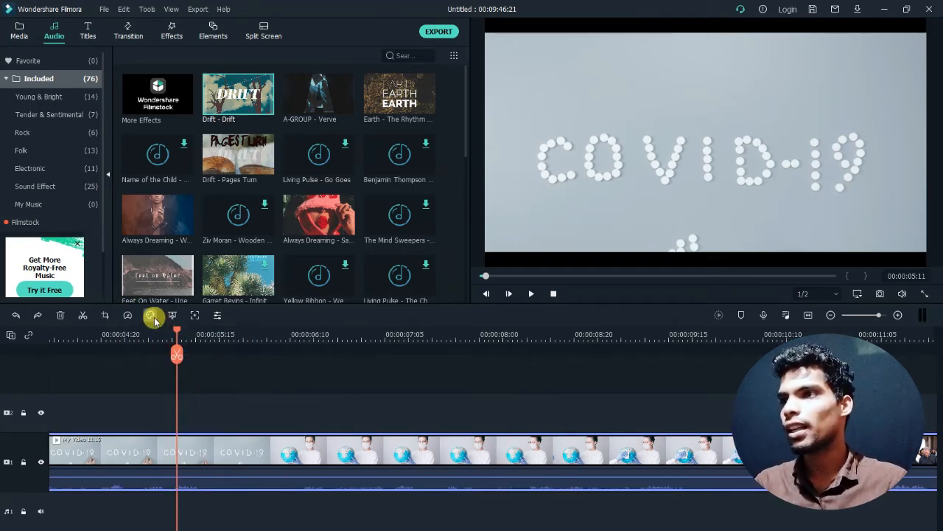
click(152, 317)
click(154, 332)
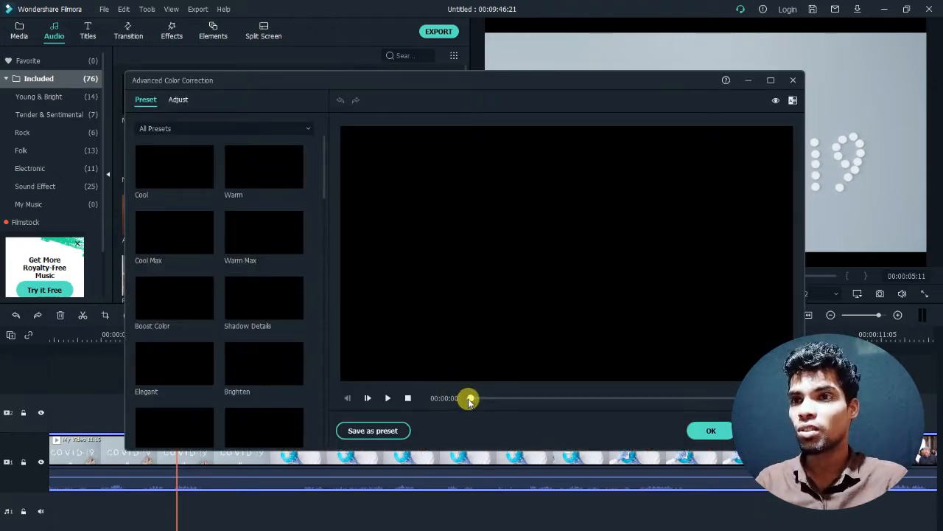
drag(469, 400, 476, 399)
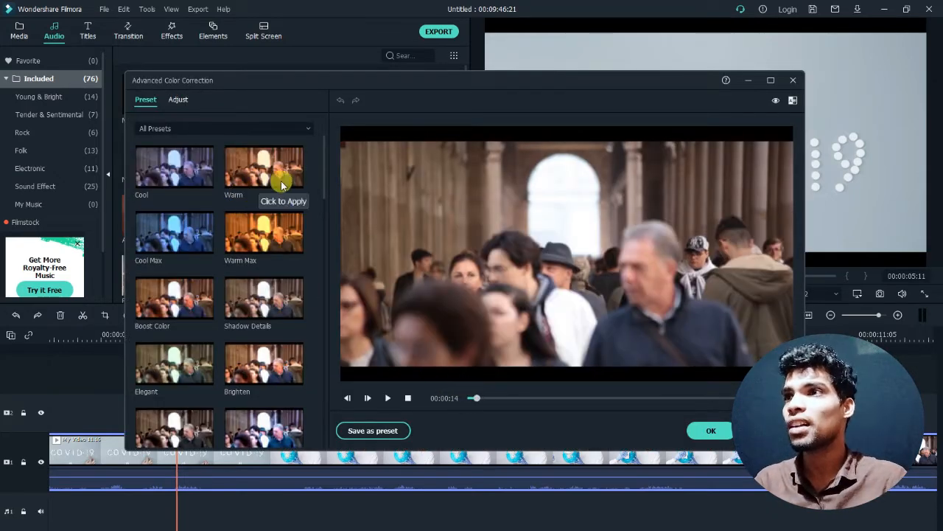
click(177, 176)
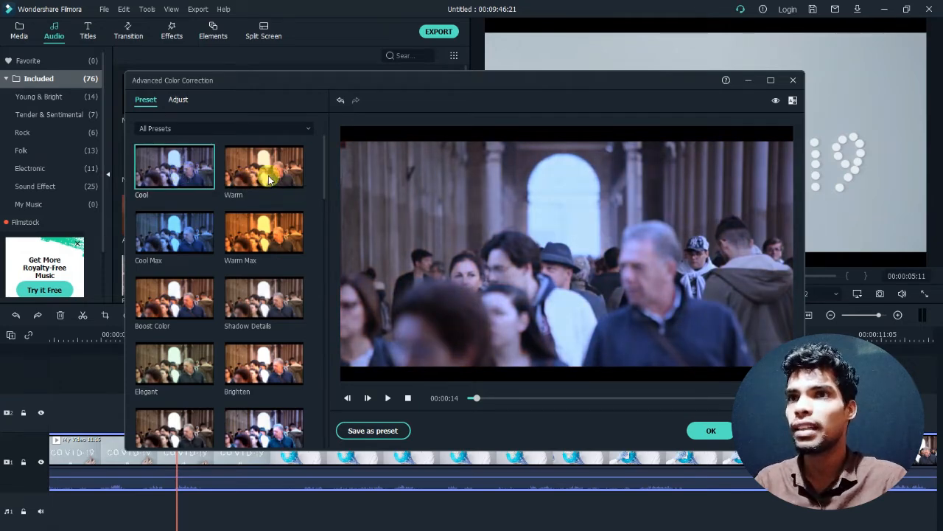
click(270, 179)
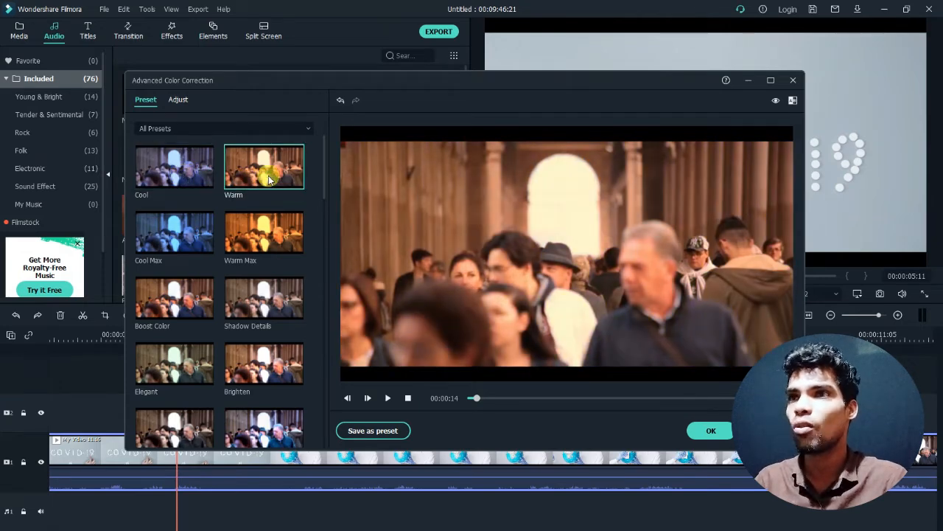
click(175, 243)
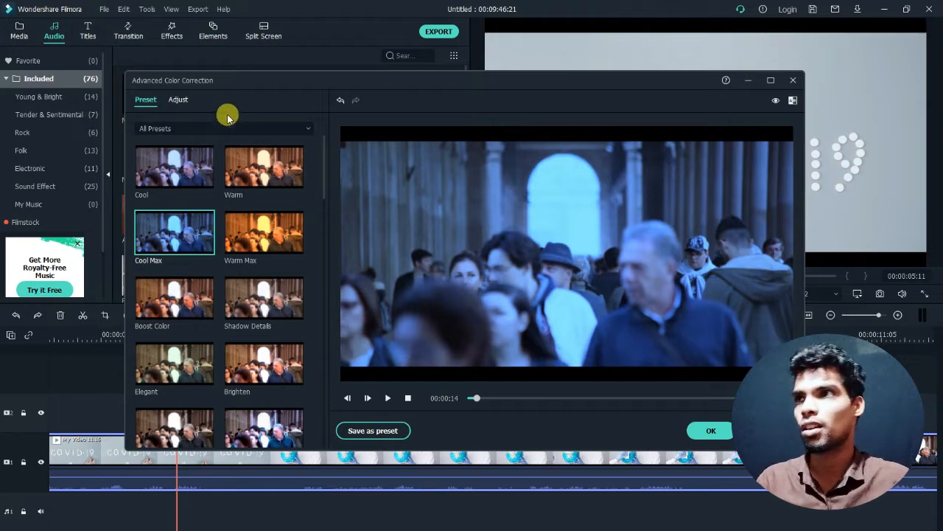
- Try a Color Enhancement threshold of 13 with a before-and-after comparison, and close the color correction without applying it
click(186, 101)
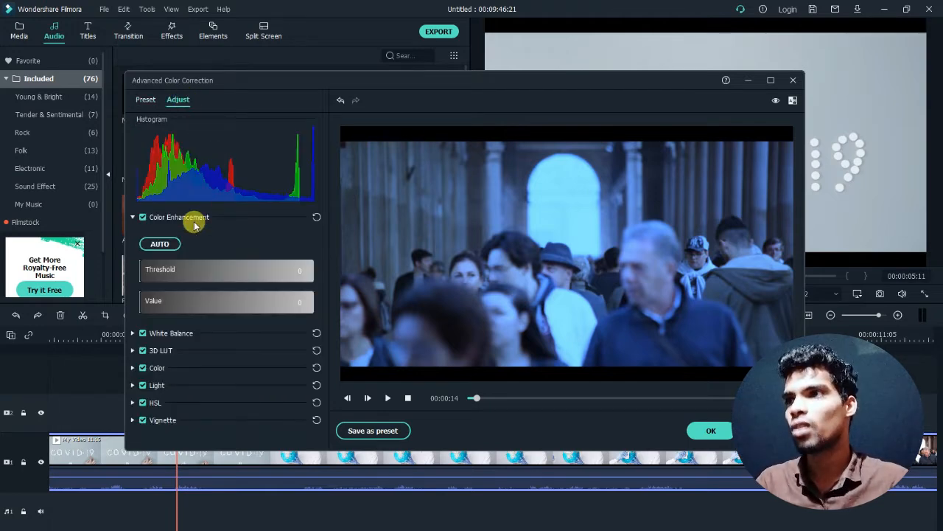
drag(145, 272, 164, 272)
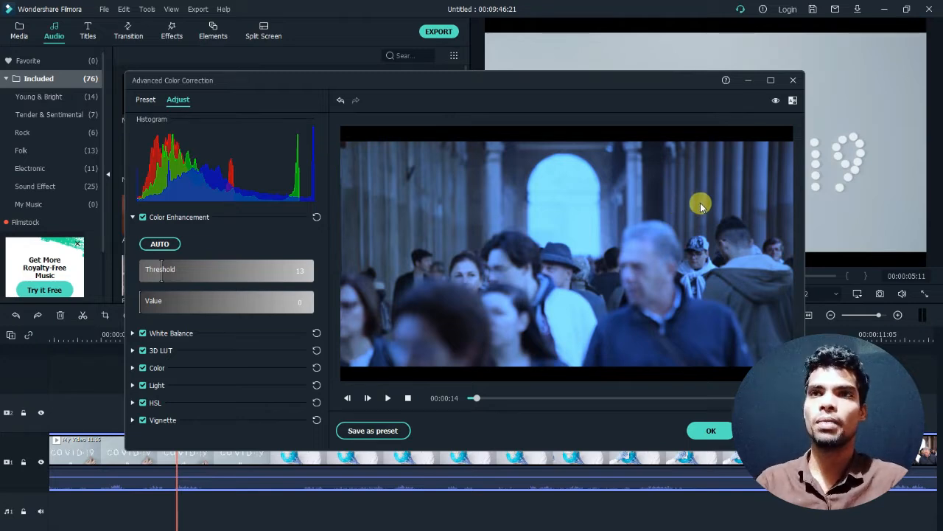
click(793, 100)
click(807, 132)
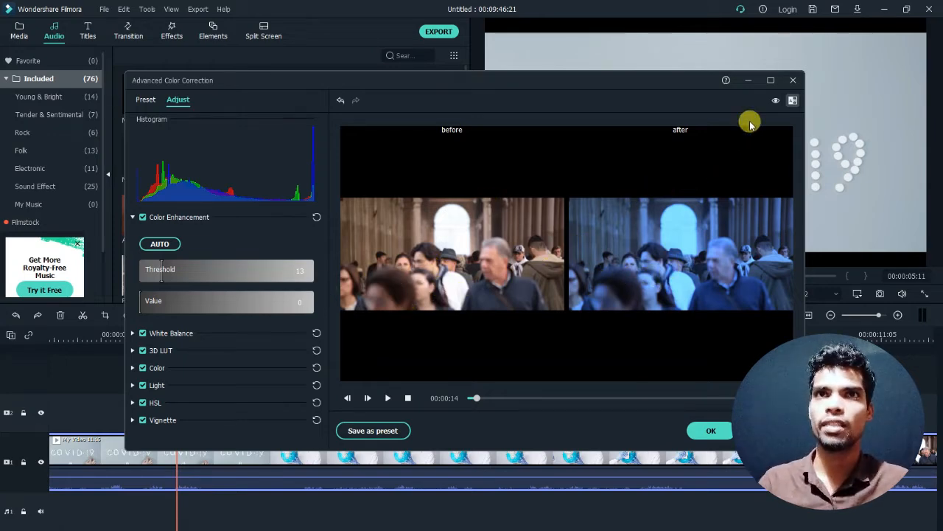
click(795, 84)
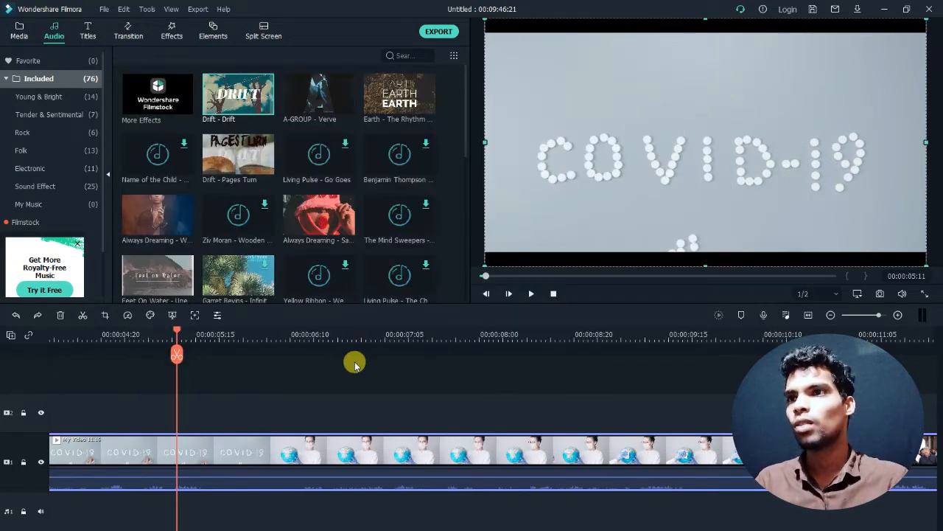
- Open the My Video 11.16 clip's chroma key settings and examine the Compositing, Motion Tracking and Chroma Key options
click(172, 317)
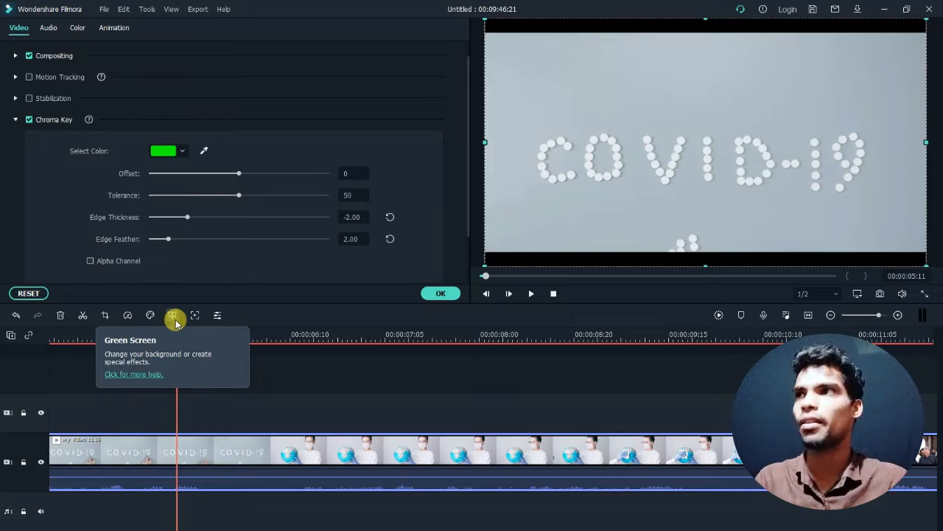
click(16, 56)
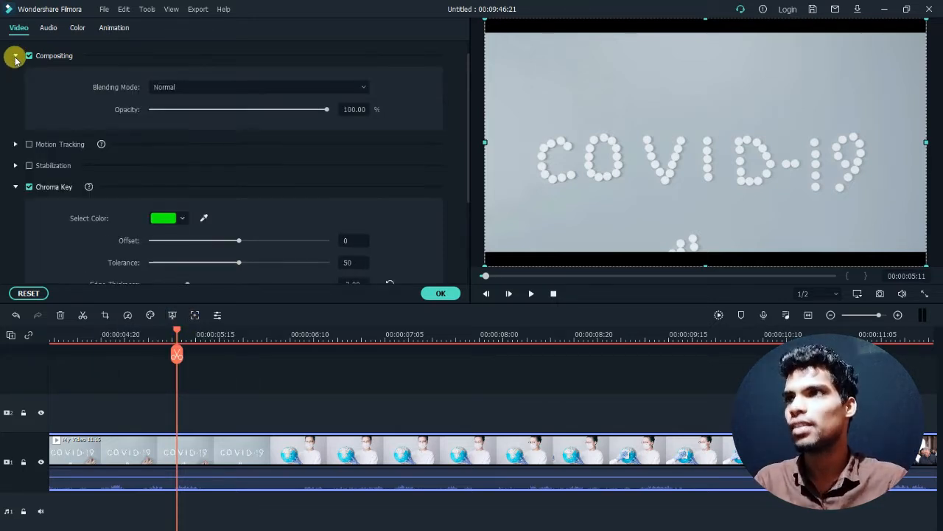
click(15, 57)
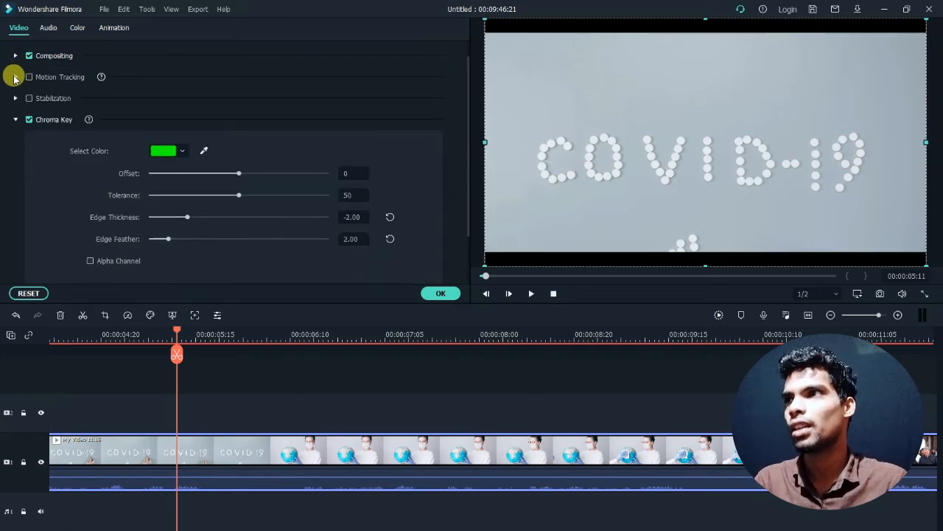
click(14, 77)
click(14, 76)
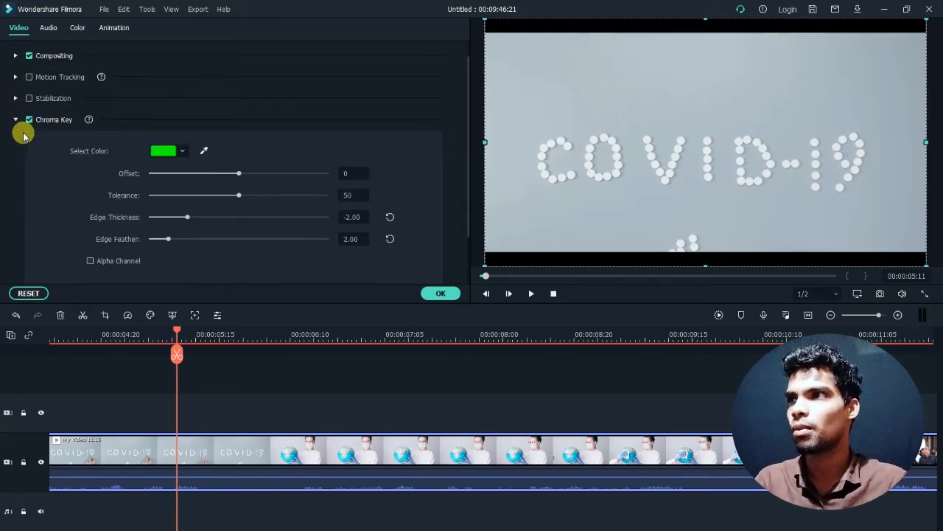
scroll(39, 155, down, 1)
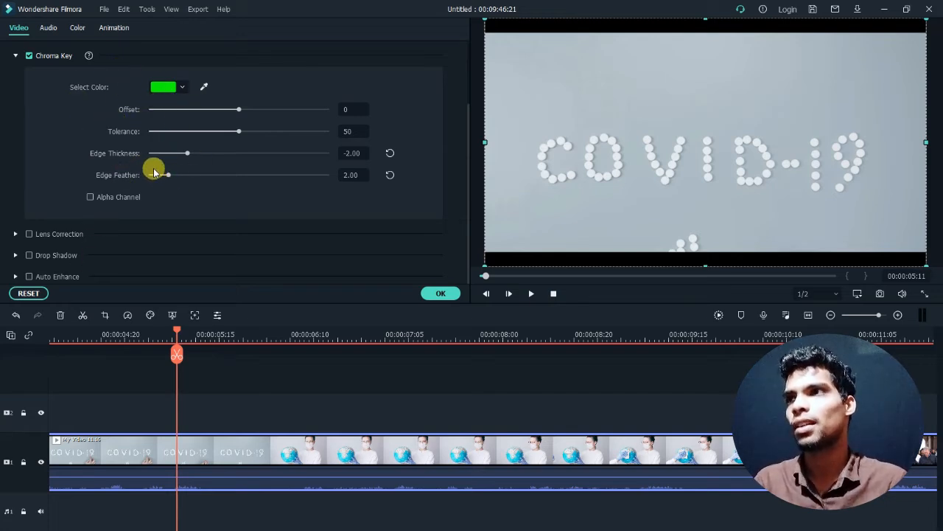
- Try Lens Correction on the clip with the GoPro Hero 7 profile
click(16, 235)
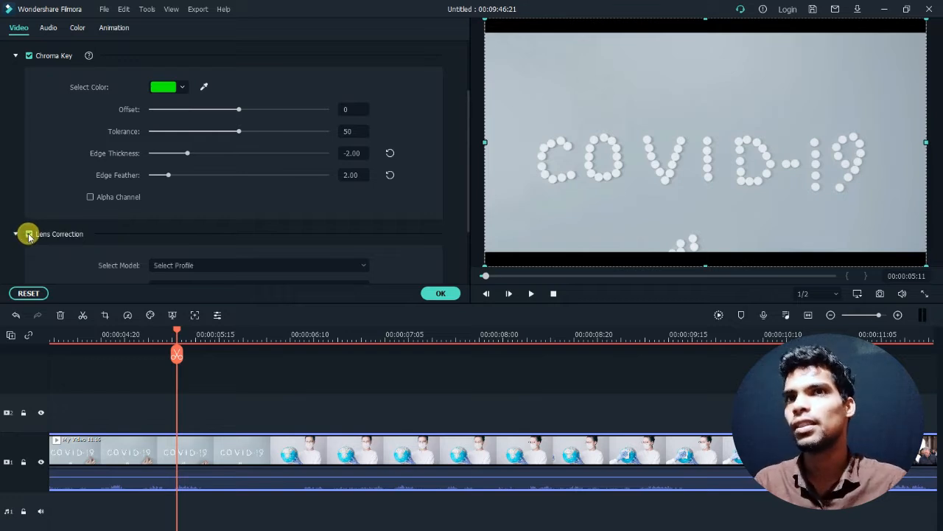
click(29, 234)
scroll(200, 238, down, 1)
click(211, 208)
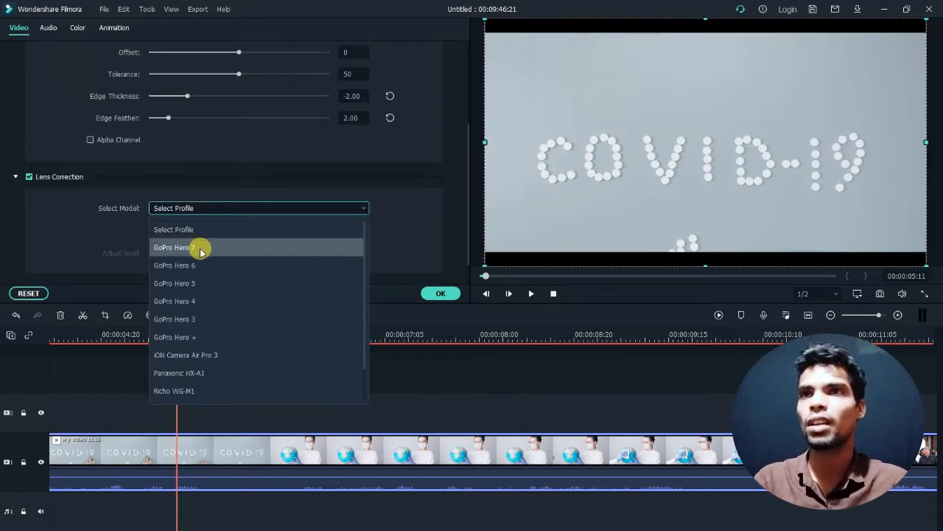
click(177, 247)
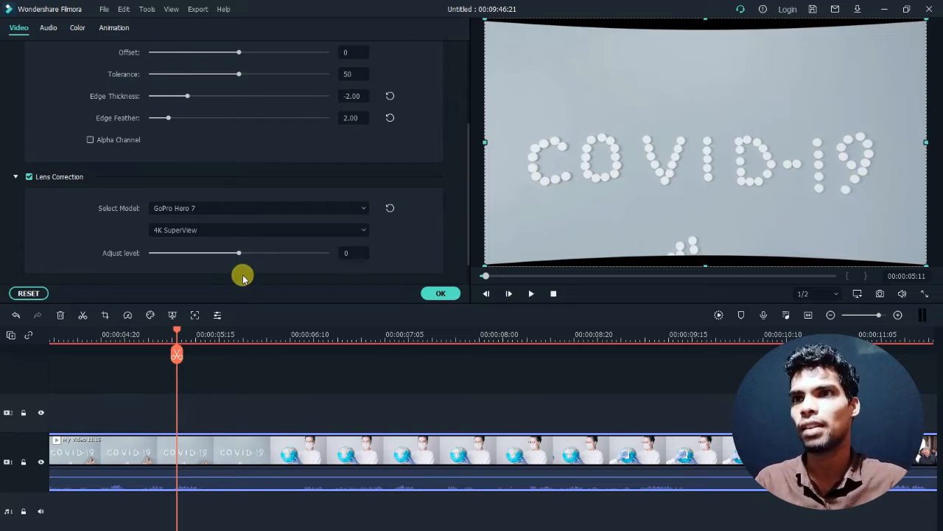
- Try other lens profiles, including GoPro Hero 6, Panasonic HX-A1 and Sony HDR AS50, and reset the clip's video settings
click(214, 209)
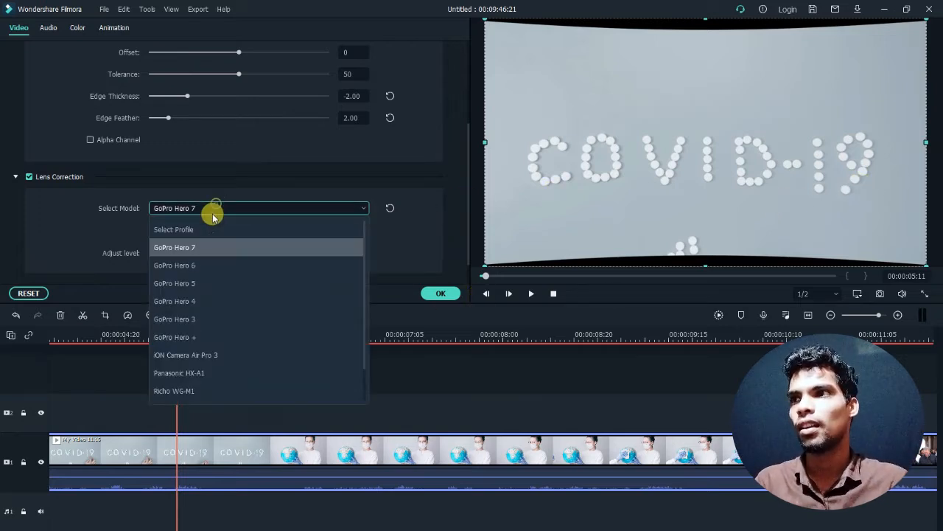
click(200, 267)
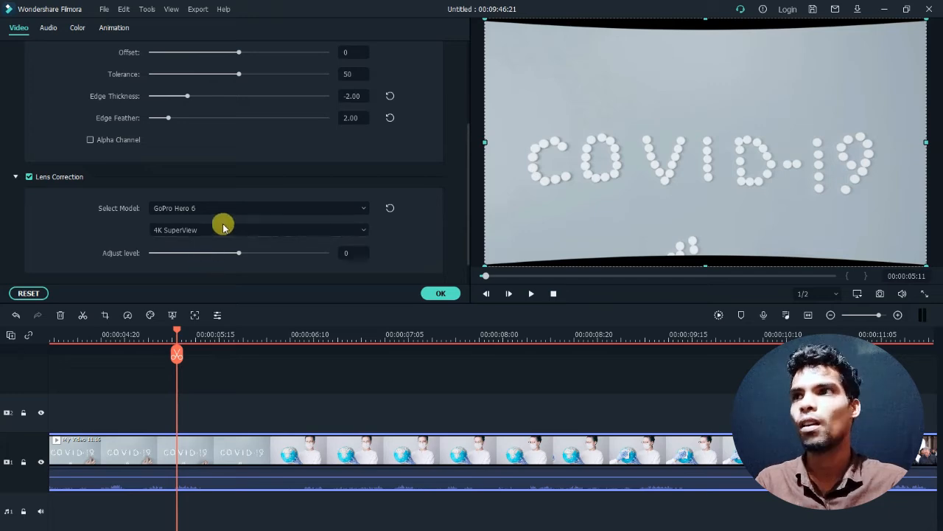
scroll(229, 213, down, 1)
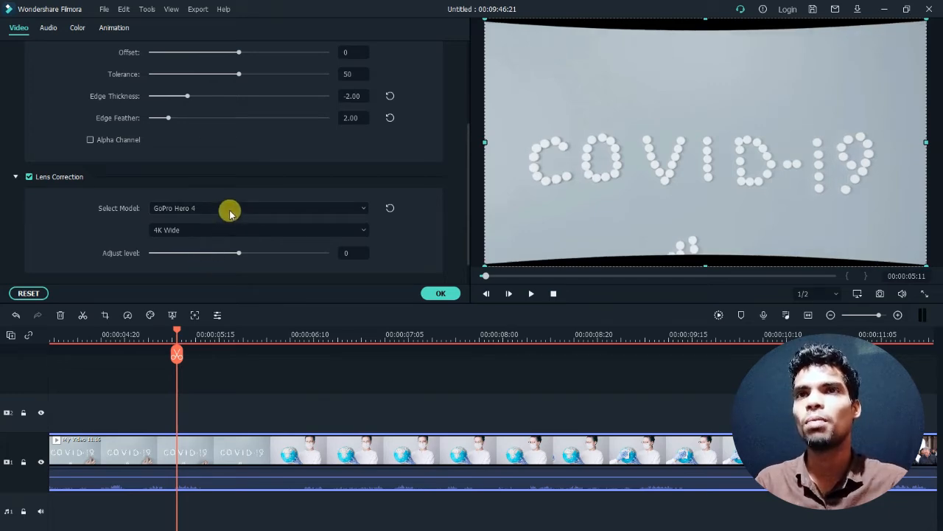
scroll(230, 213, down, 3)
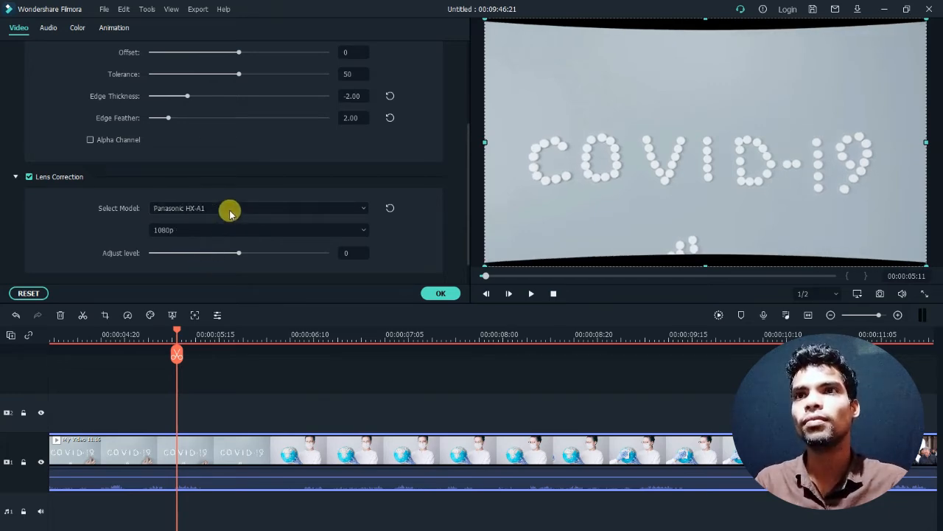
scroll(229, 213, down, 1)
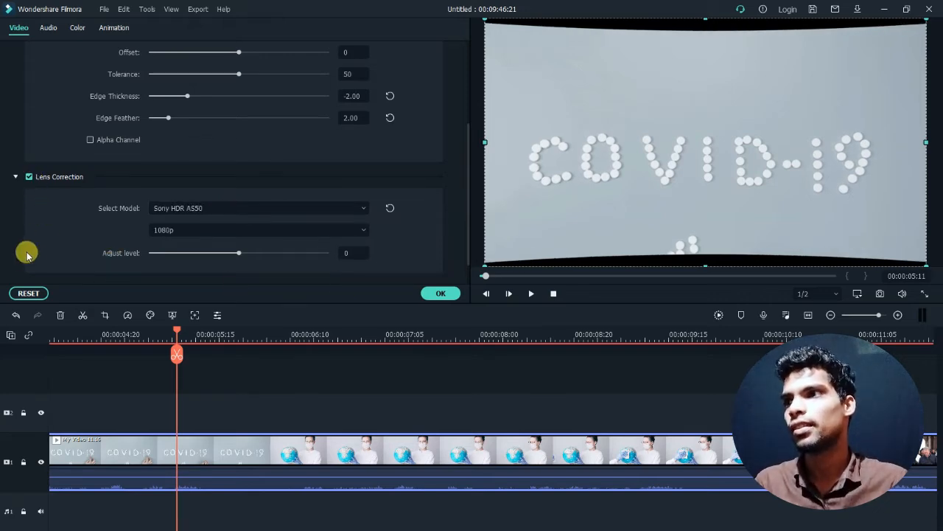
click(28, 292)
click(441, 292)
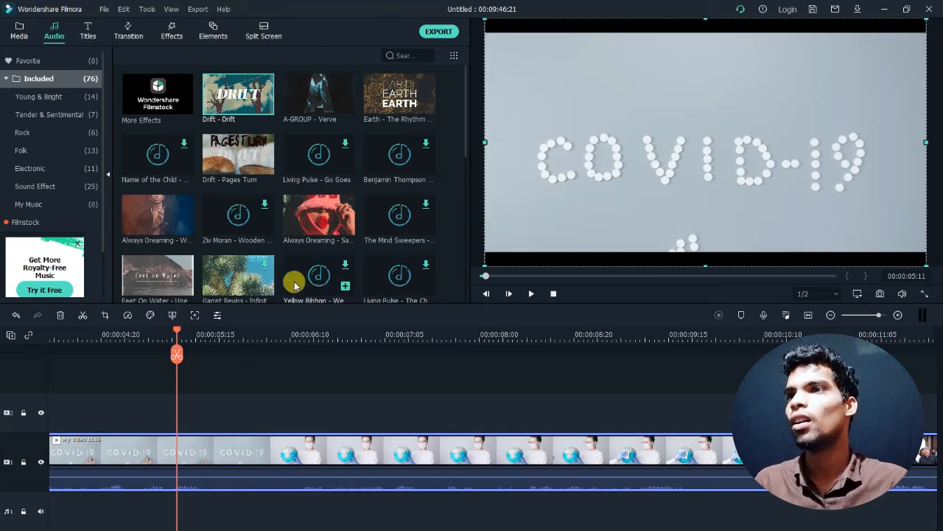
- Try Motion Tracking and Chroma Key on the clip with their default settings
click(195, 316)
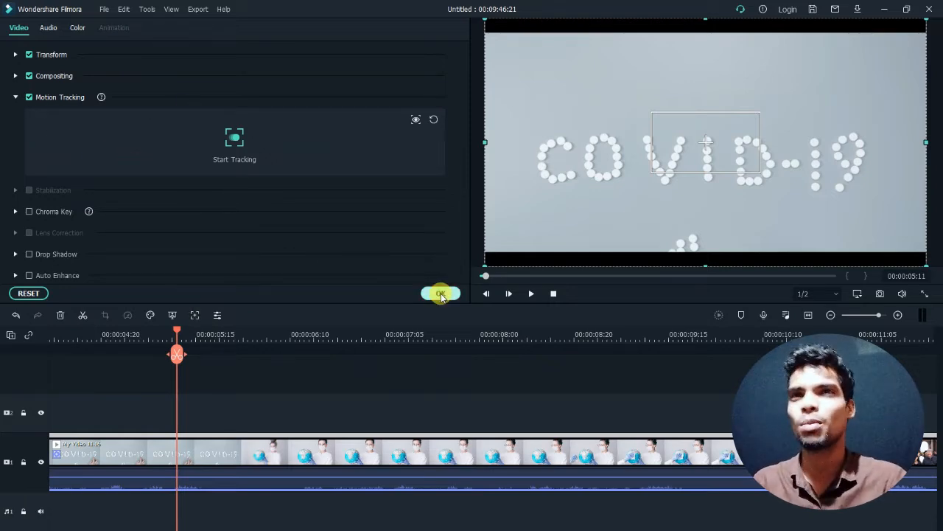
click(440, 294)
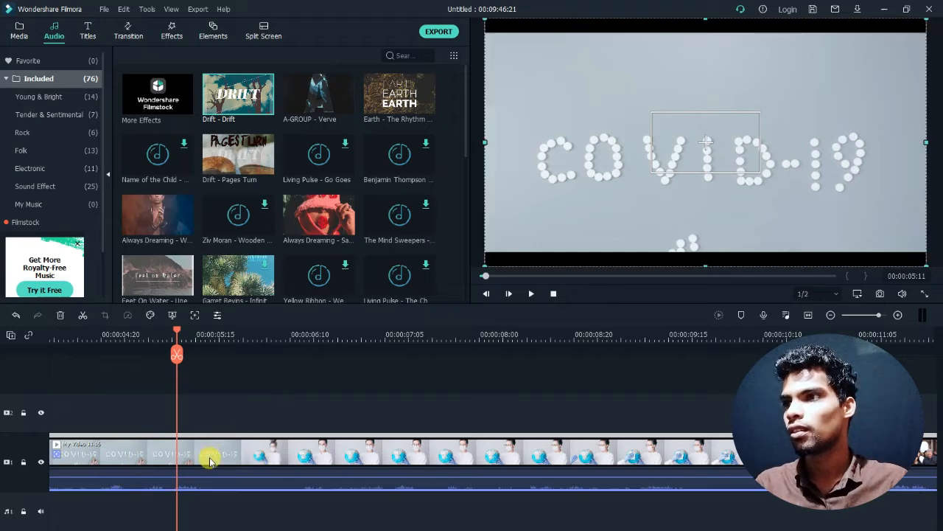
click(173, 318)
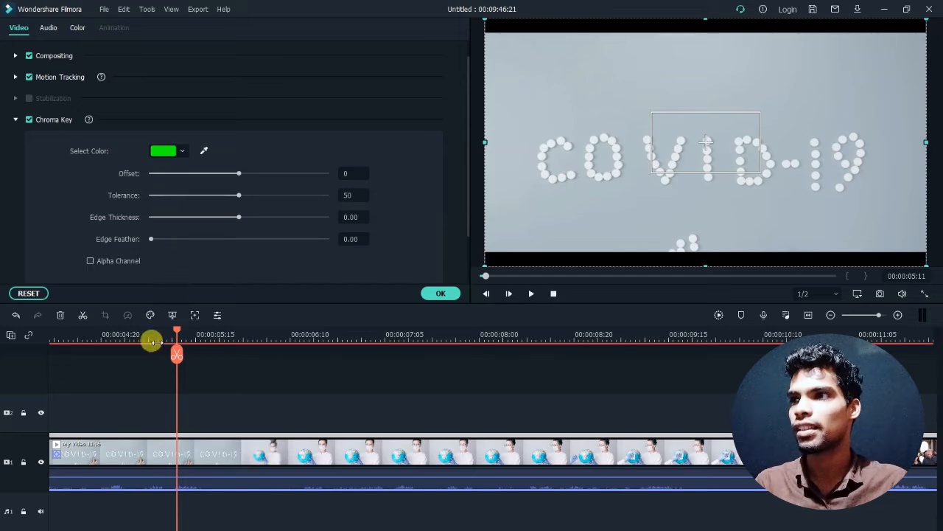
click(435, 295)
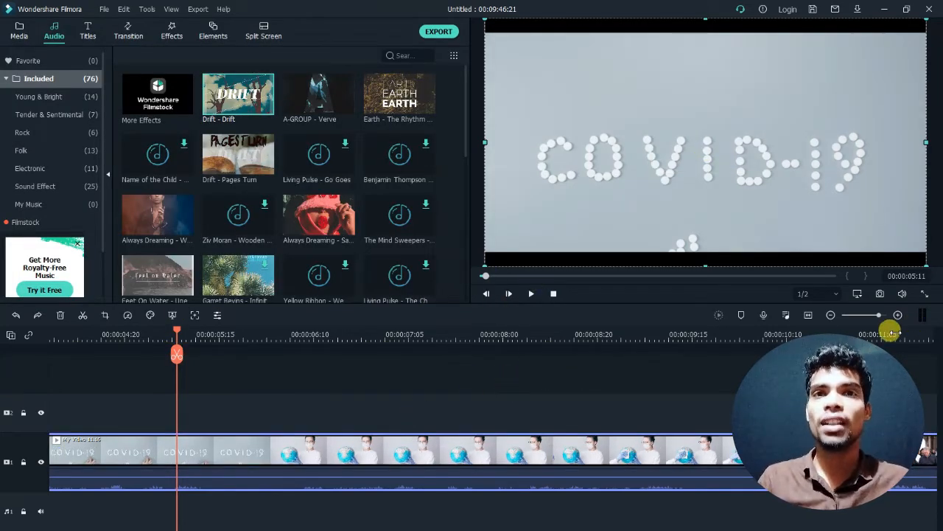
- Preview the video by stepping back and forward frame by frame, playing and pausing it, and stop the playback
click(487, 294)
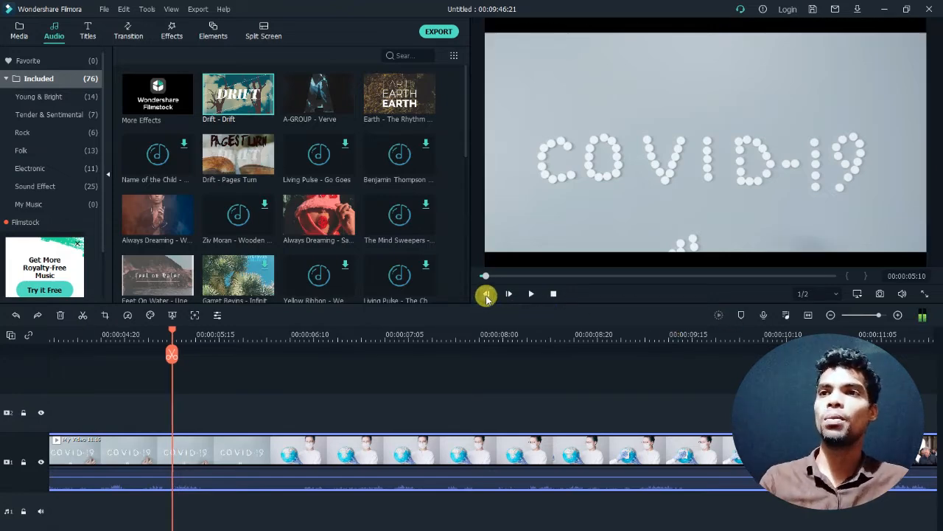
click(486, 294)
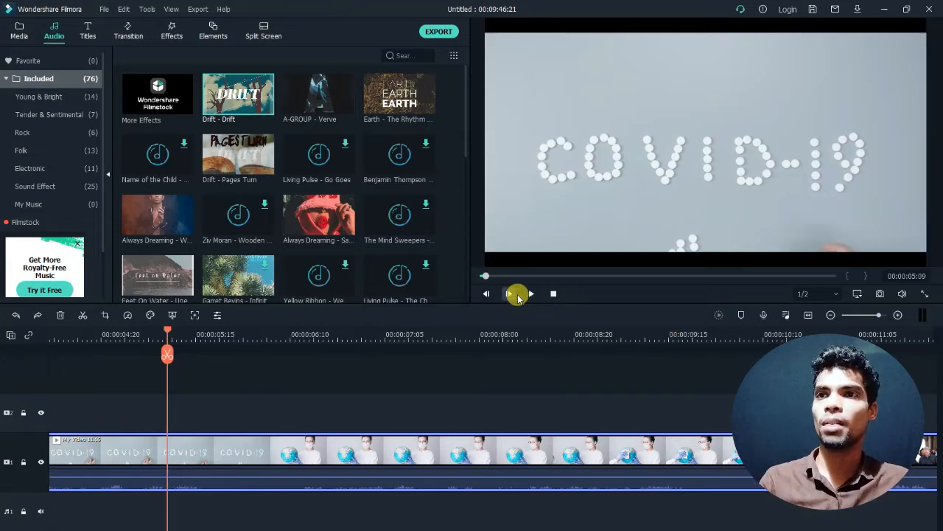
click(532, 296)
click(533, 296)
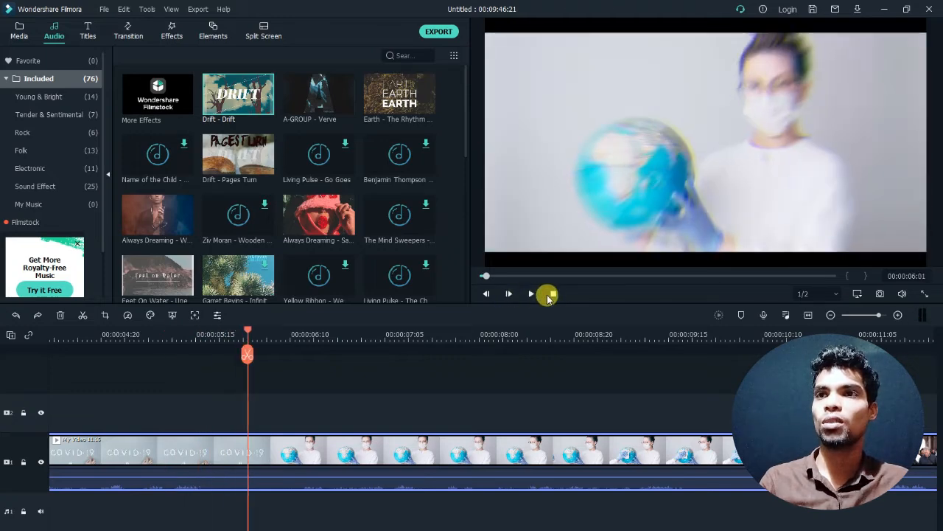
click(508, 295)
click(508, 295)
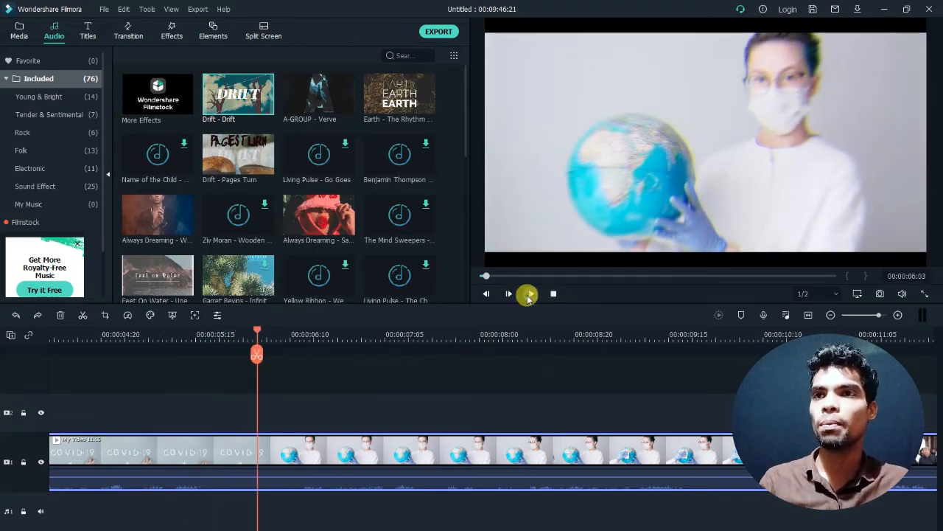
click(528, 294)
click(530, 295)
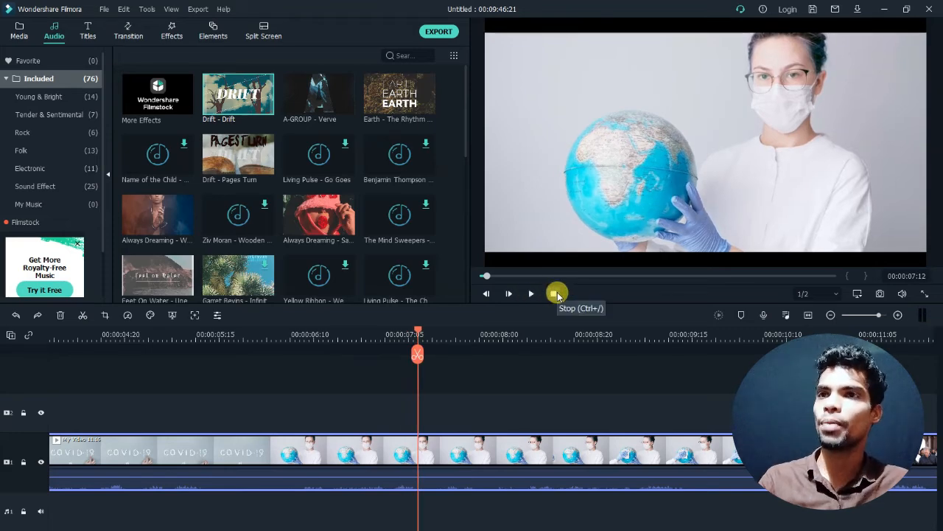
click(555, 294)
- Try the Full preview quality, set it to 1/8 and play the video from 00:00:01:16
click(241, 336)
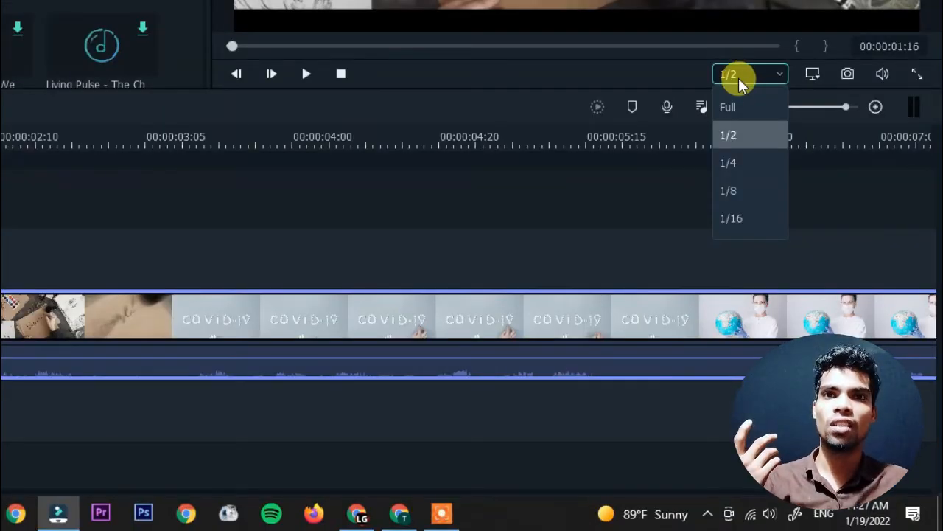
click(738, 95)
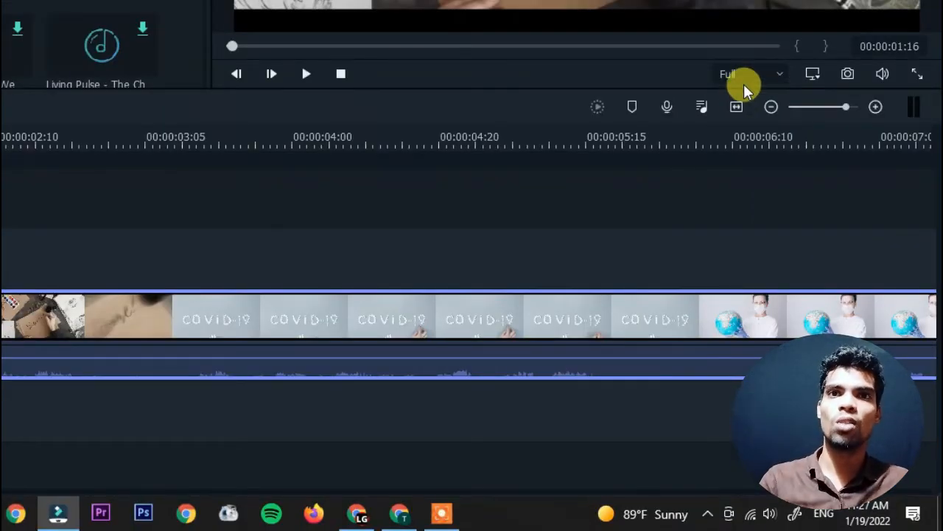
click(751, 73)
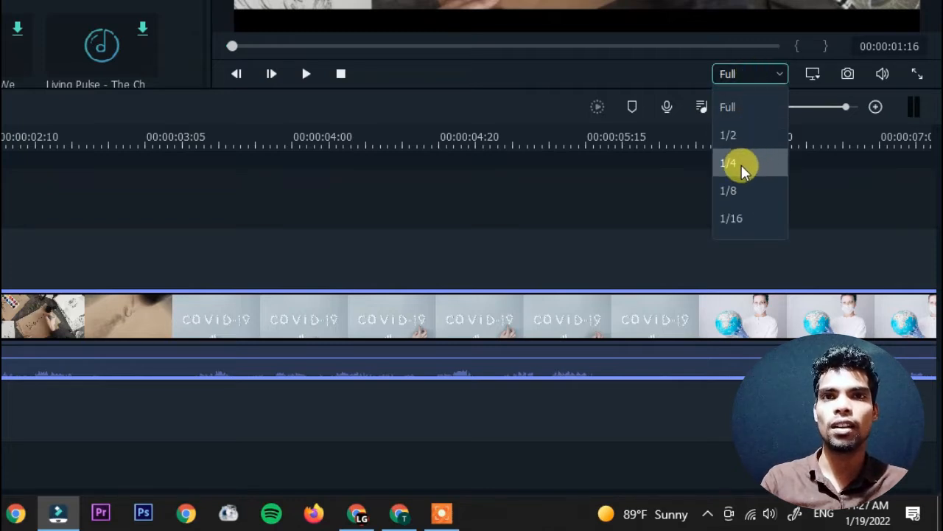
click(735, 188)
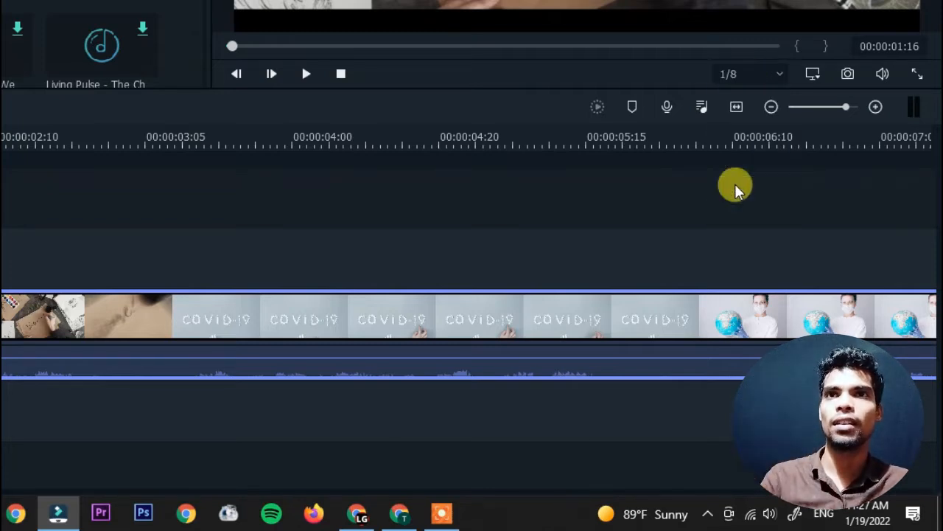
click(307, 73)
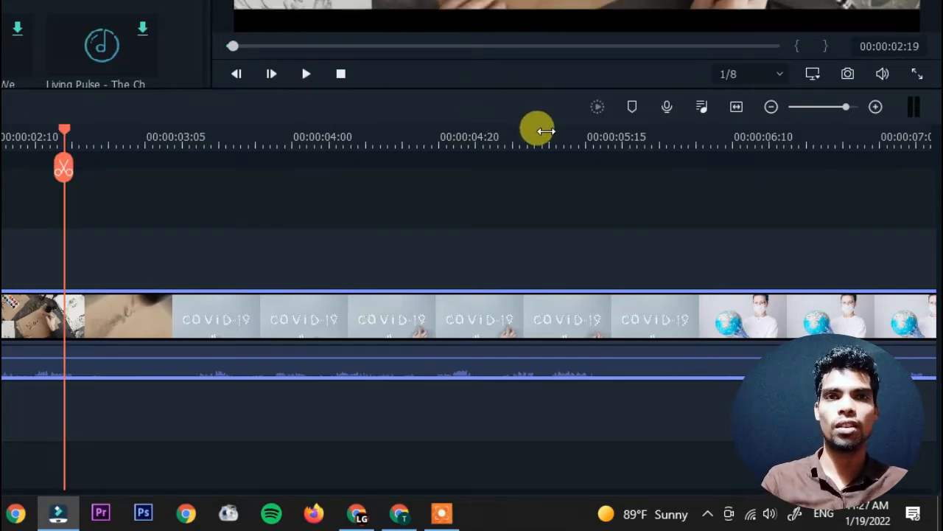
- Examine the project's aspect ratio, resolution and frame rate settings and close them without changes
click(812, 75)
click(790, 105)
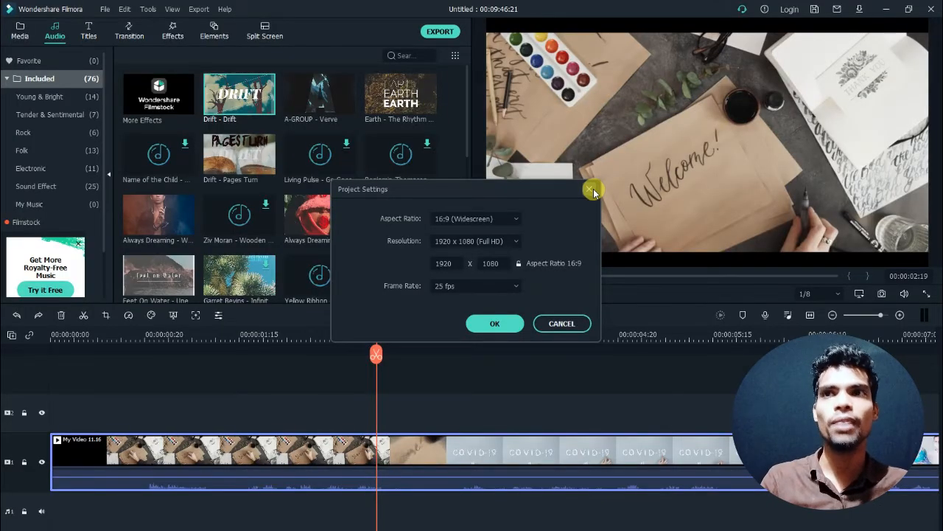
click(592, 190)
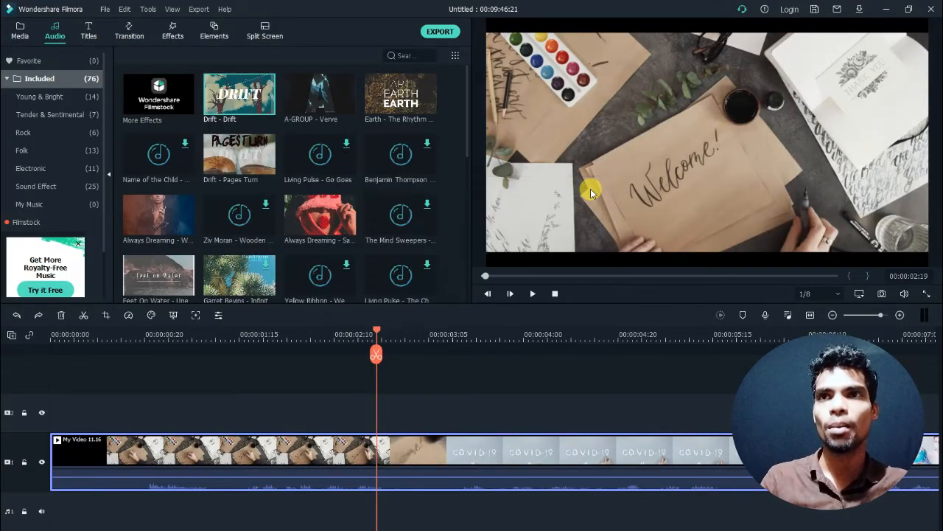
- Take snapshots of the frames at 00:00:02:19 and 00:01:39:13 and view them in the project media
click(883, 295)
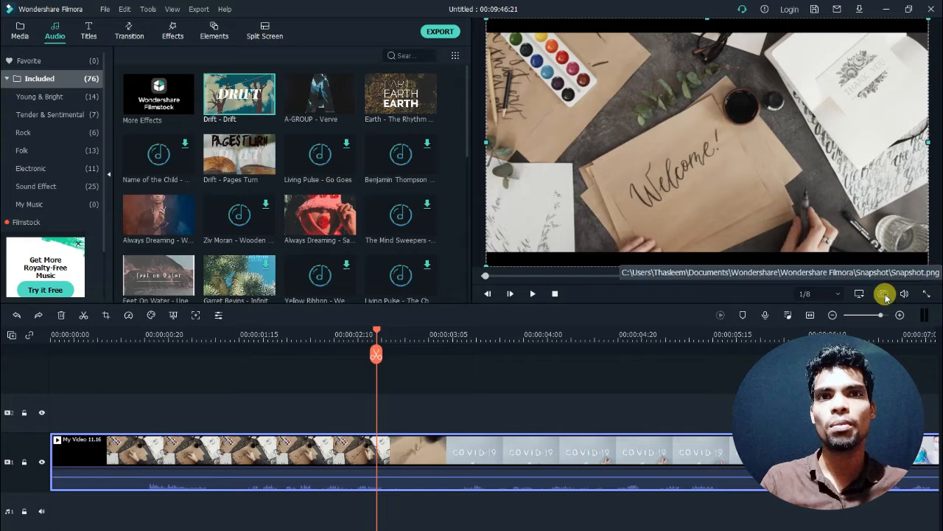
click(20, 29)
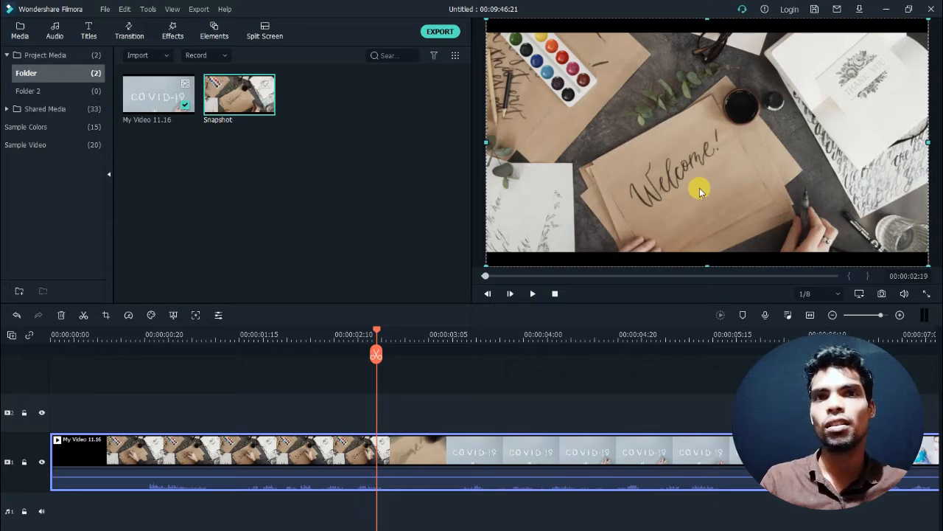
click(543, 276)
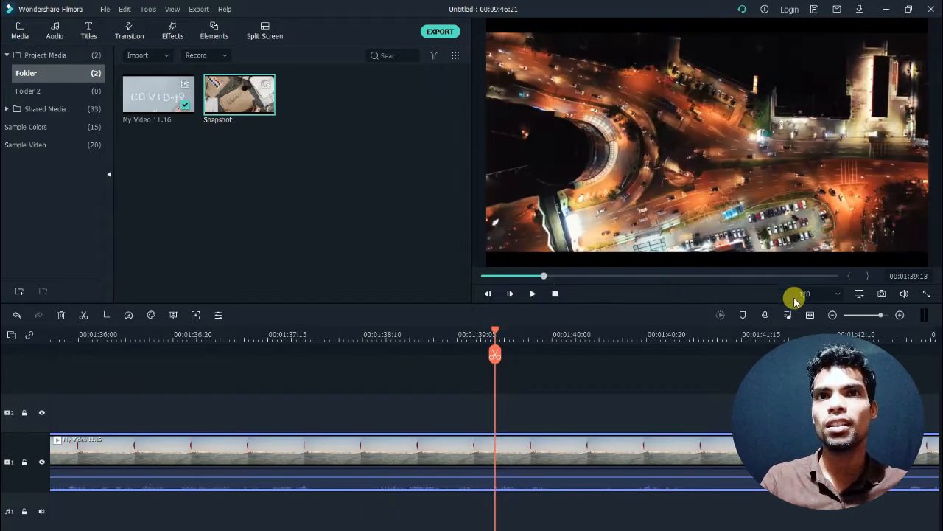
click(881, 293)
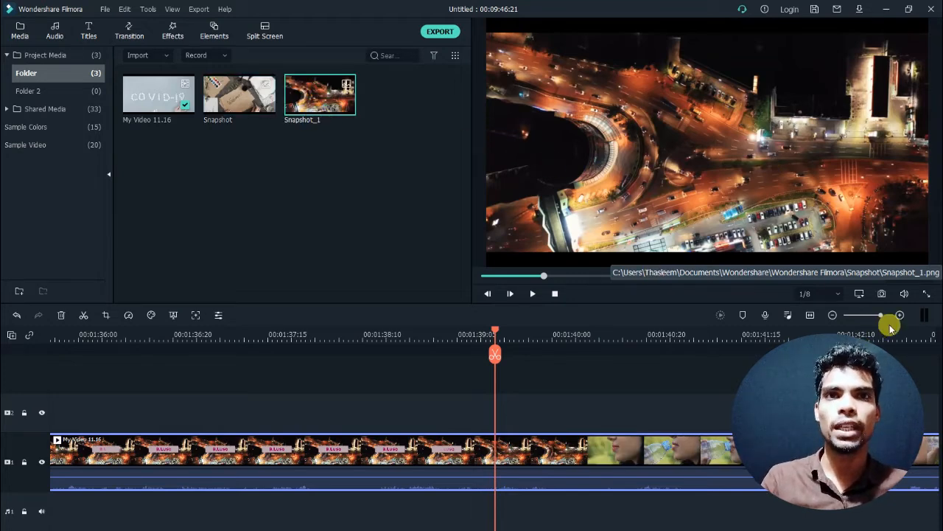
- Show the video preview in full screen
click(926, 294)
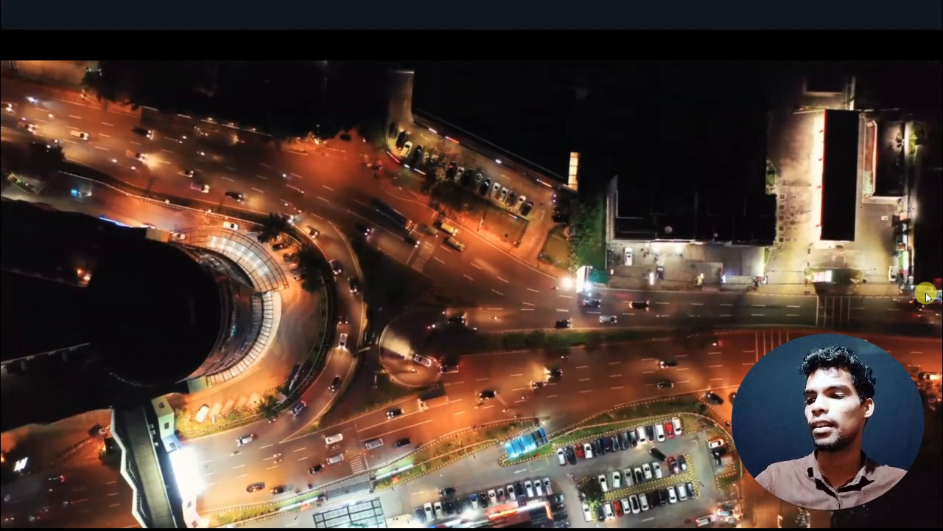
- Exit the full-screen preview, examine the Audio Mixer's track and master controls, and close the mixer without changes
key(Escape)
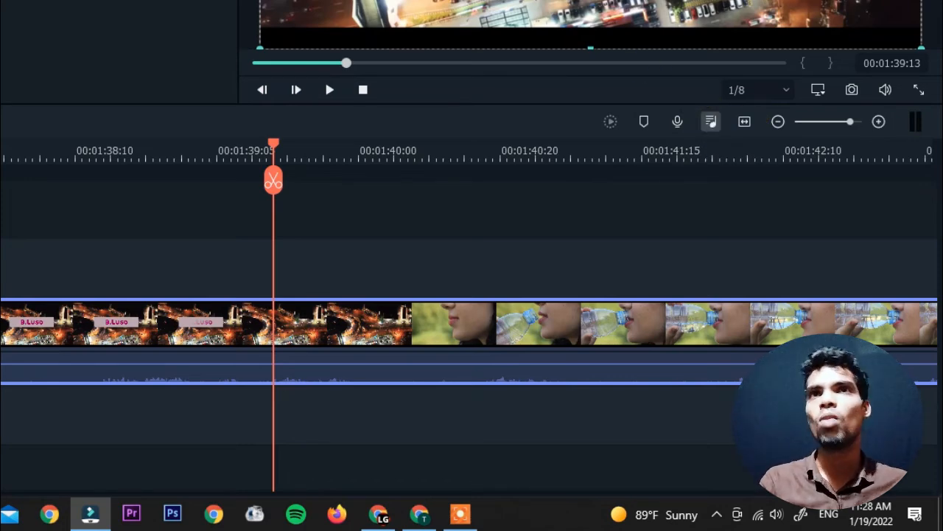
click(711, 121)
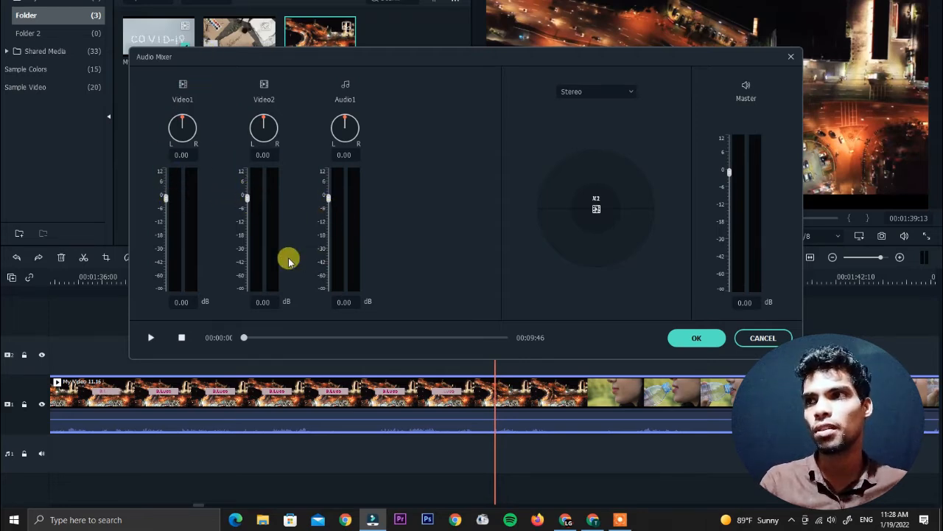
click(787, 60)
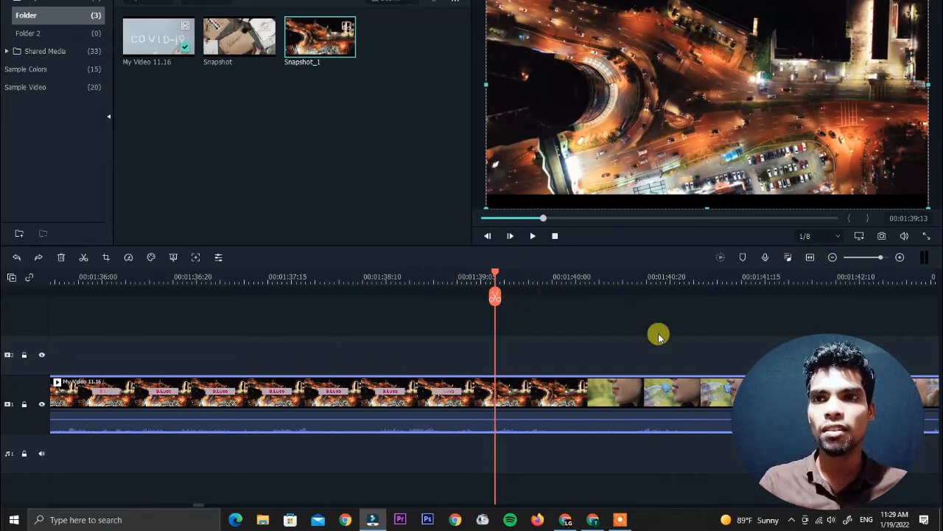
- Zoom the timeline to fit the whole project, and adjust the zoom level for a closer view of the clip
click(811, 258)
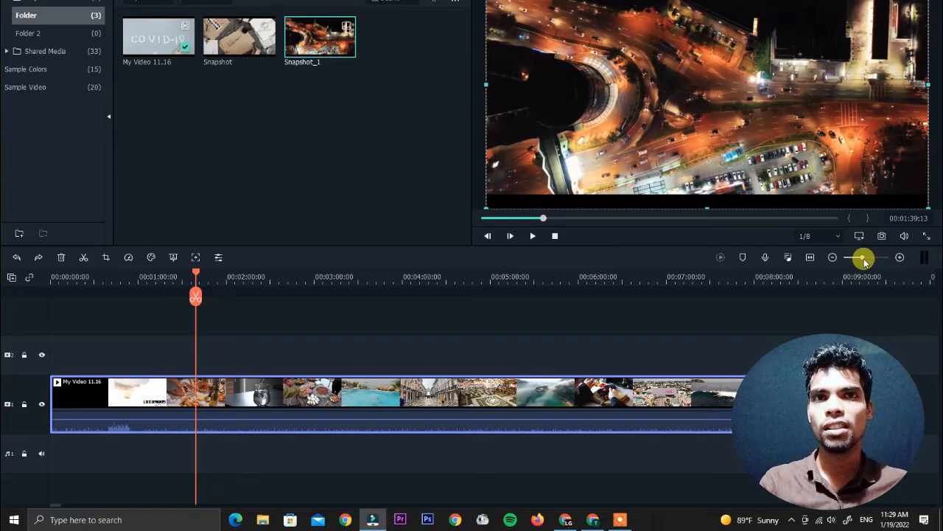
drag(866, 261, 860, 259)
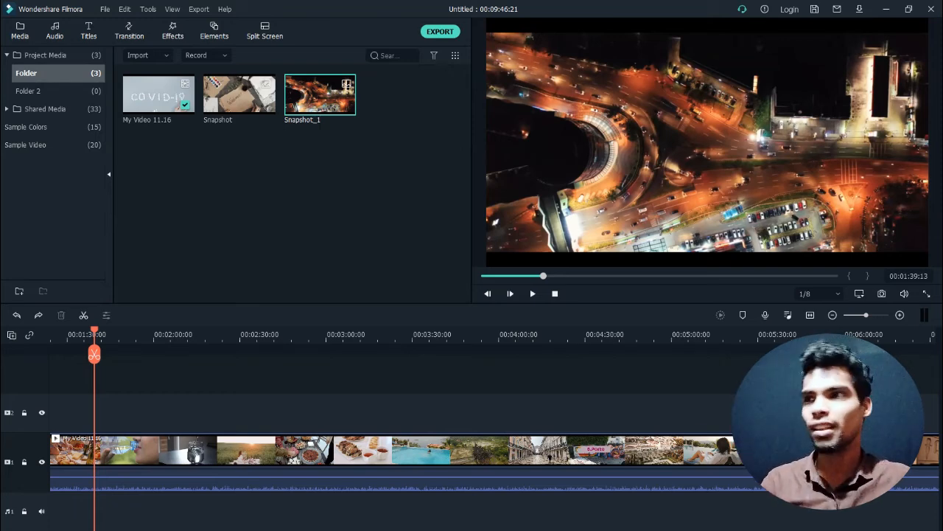
- Examine the editing commands and color marks available for the My Video 11.16 clip on the timeline without applying any
click(340, 459)
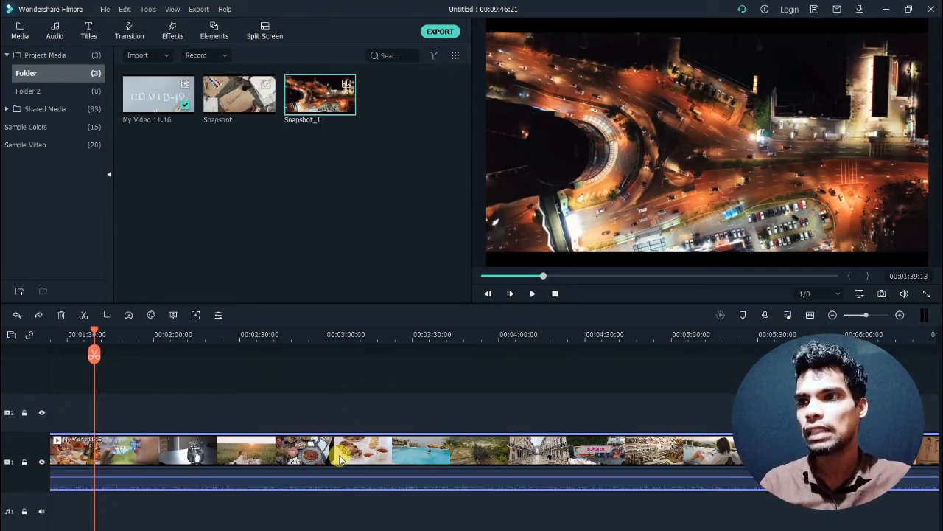
right_click(339, 458)
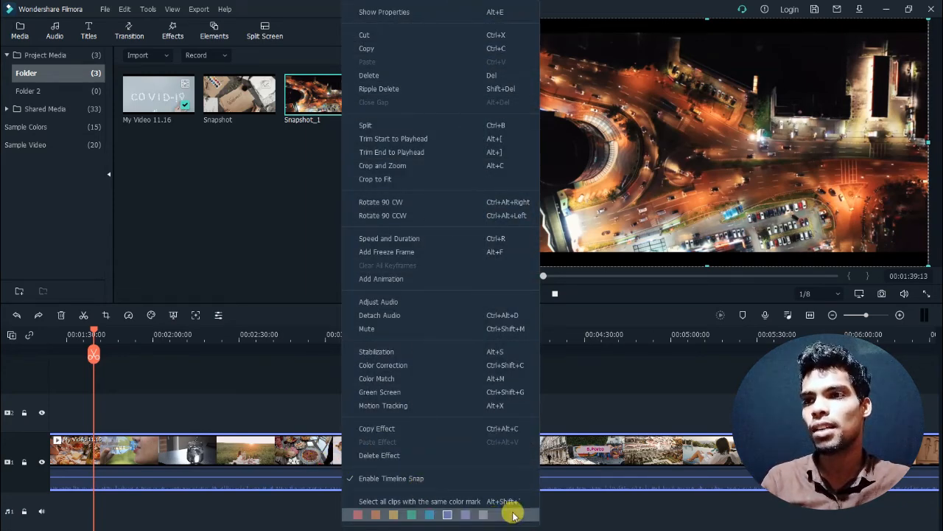
click(648, 461)
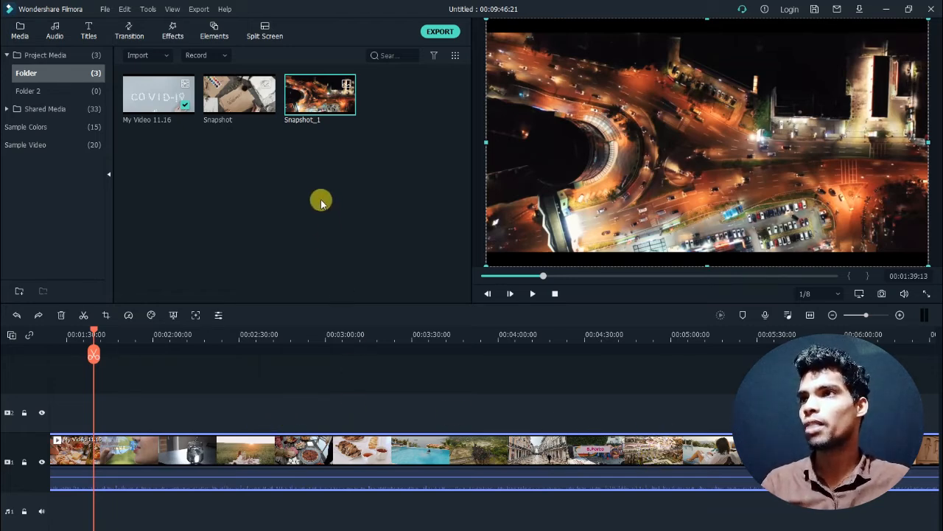
- Create a new folder named "video" under Project Media
double_click(61, 56)
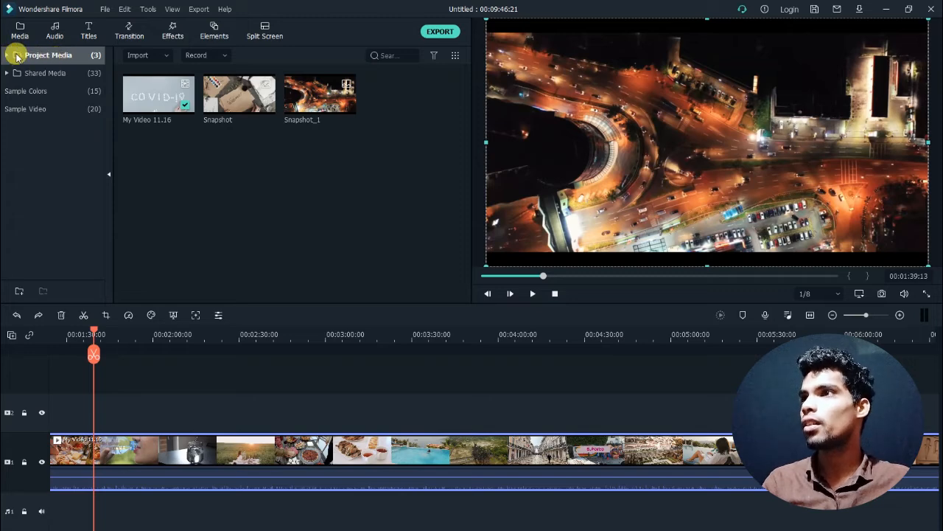
double_click(23, 57)
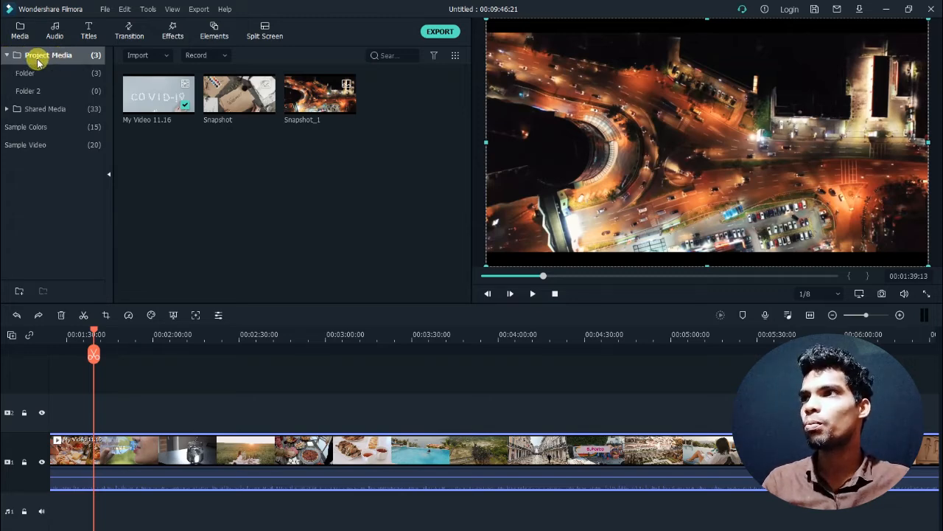
click(18, 293)
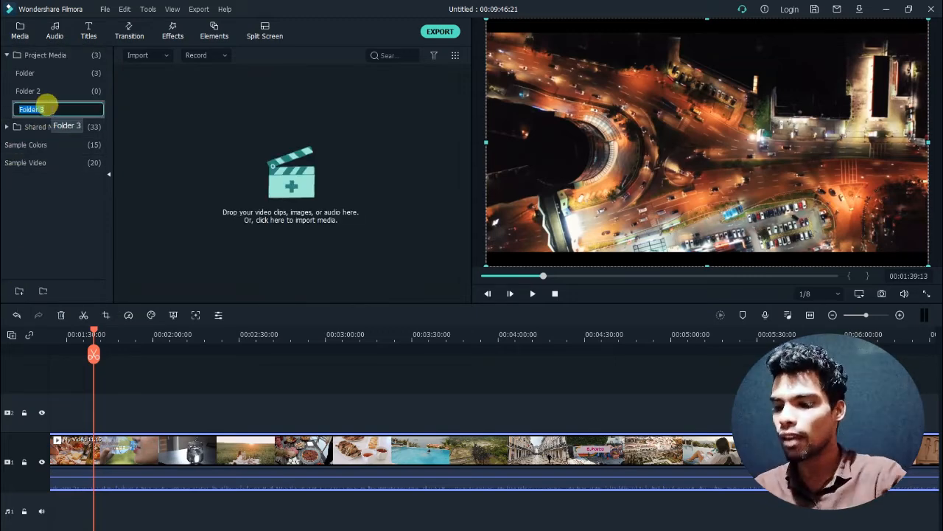
text(vid)
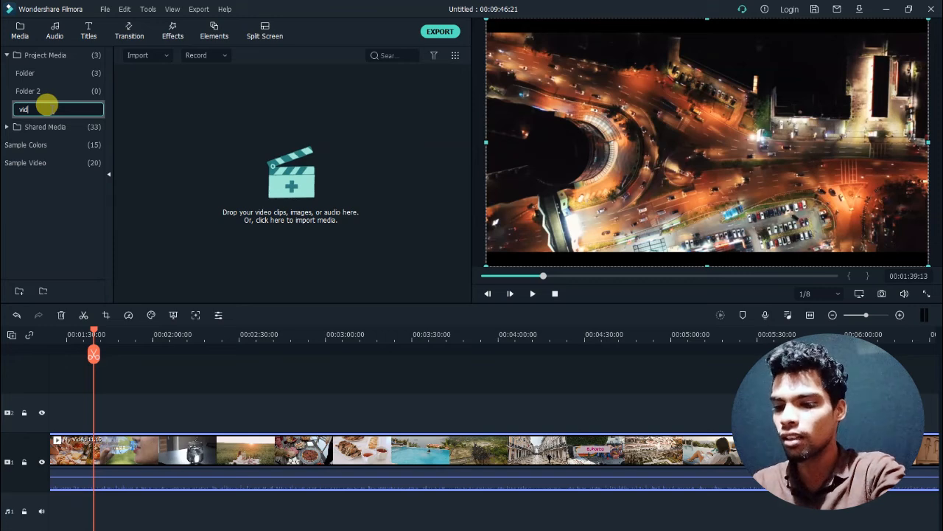
text(eo)
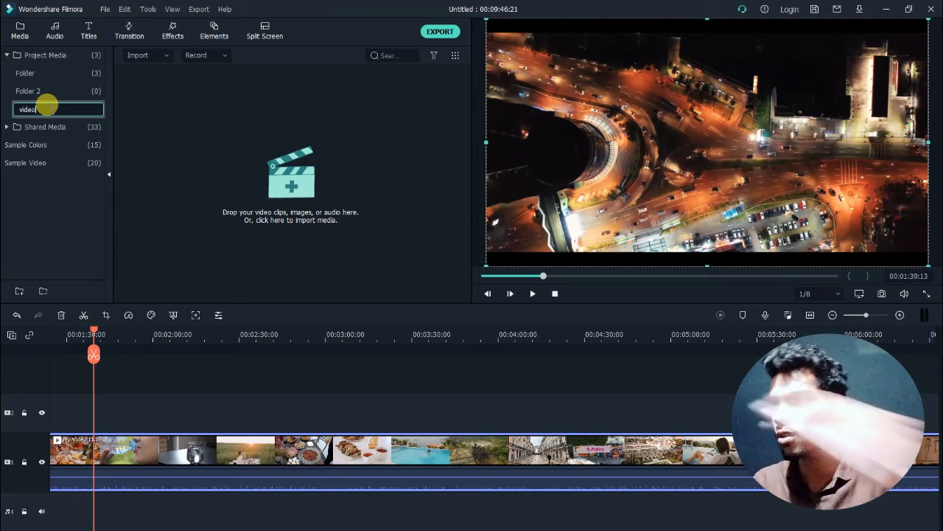
click(74, 198)
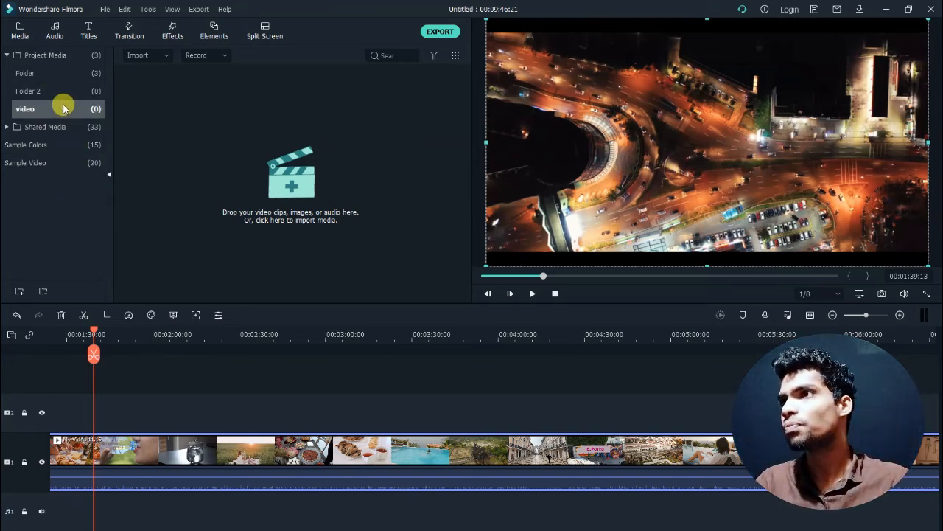
- Import the "make money online tamil1" video from the youtube folder on Local Disk (E:) into the video folder
click(241, 140)
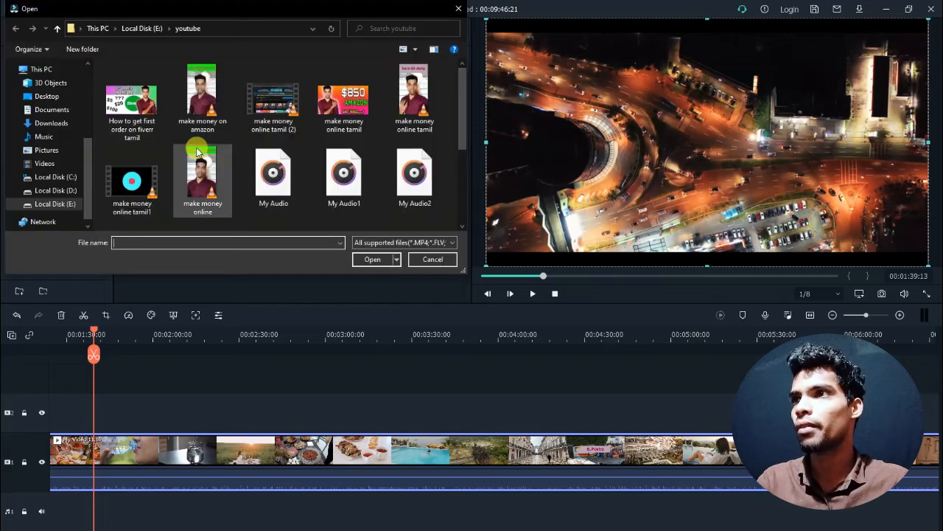
double_click(134, 179)
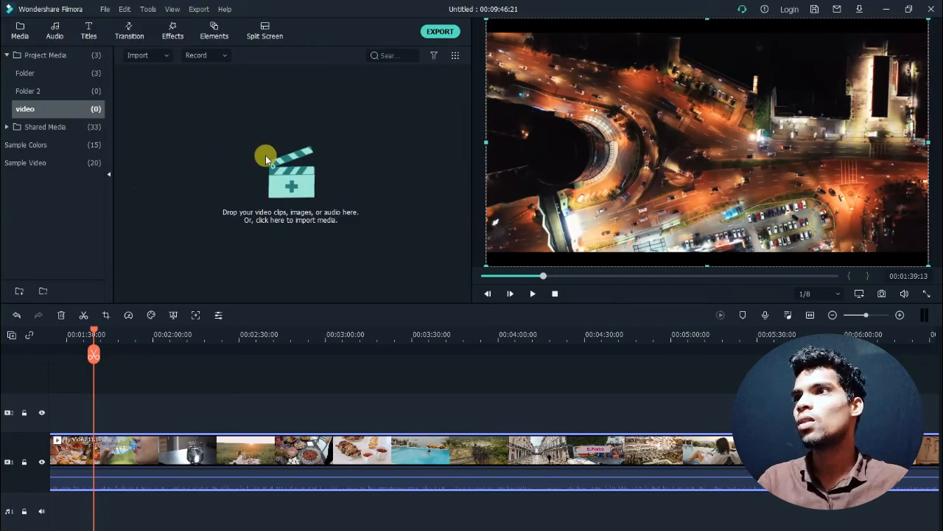